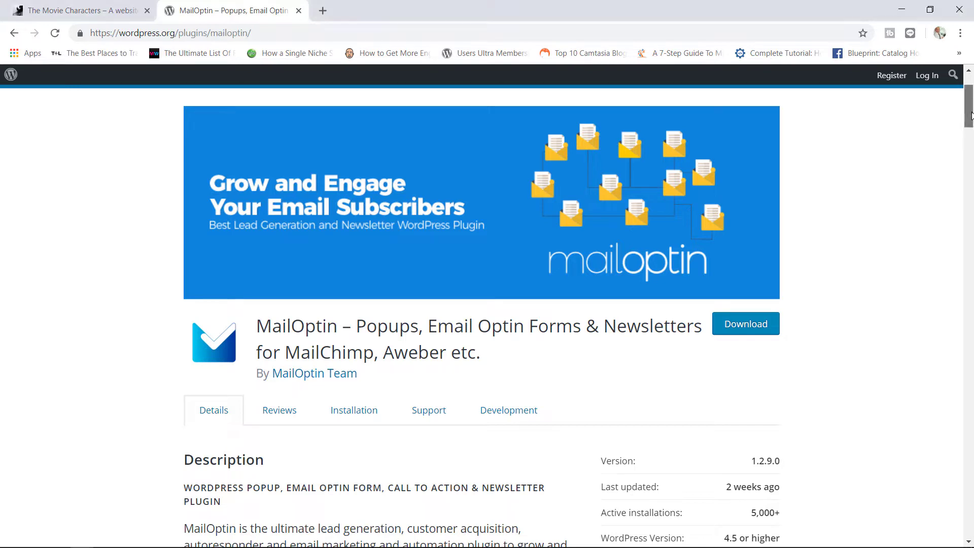
Step: Switch to The Movie Characters site and open MailOptin's General settings from its admin dashboard
drag(971, 116, 971, 122)
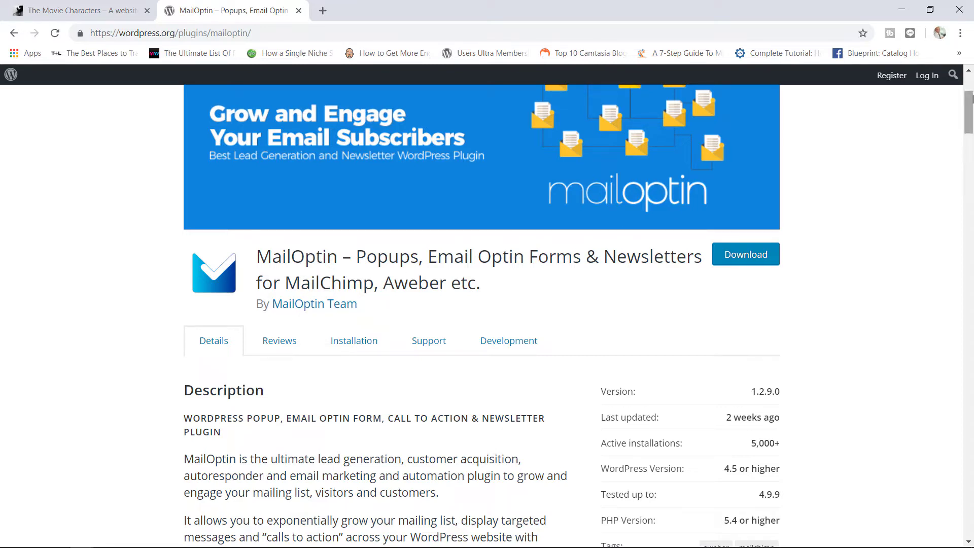
drag(971, 100, 972, 119)
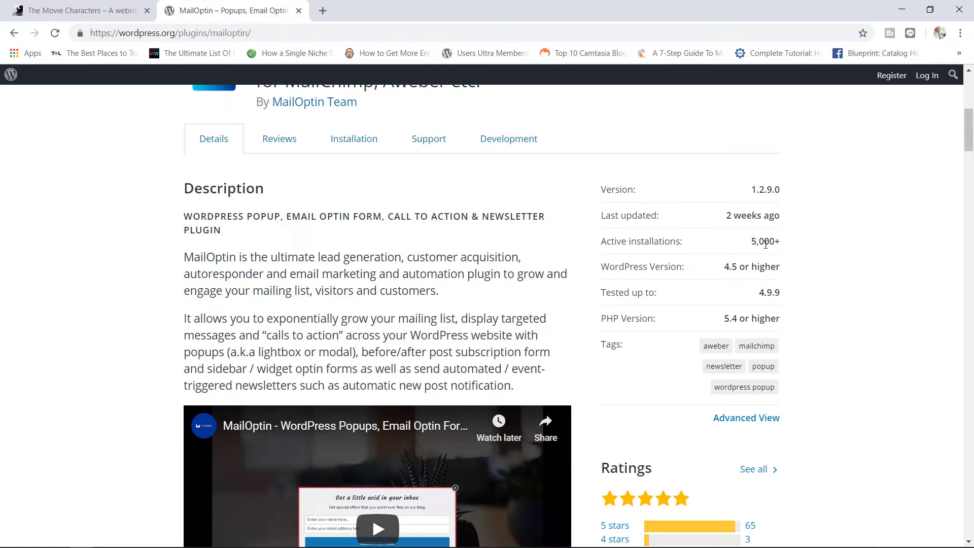
mouse_move(967, 137)
mouse_down()
mouse_move(955, 181)
mouse_move(973, 131)
mouse_up()
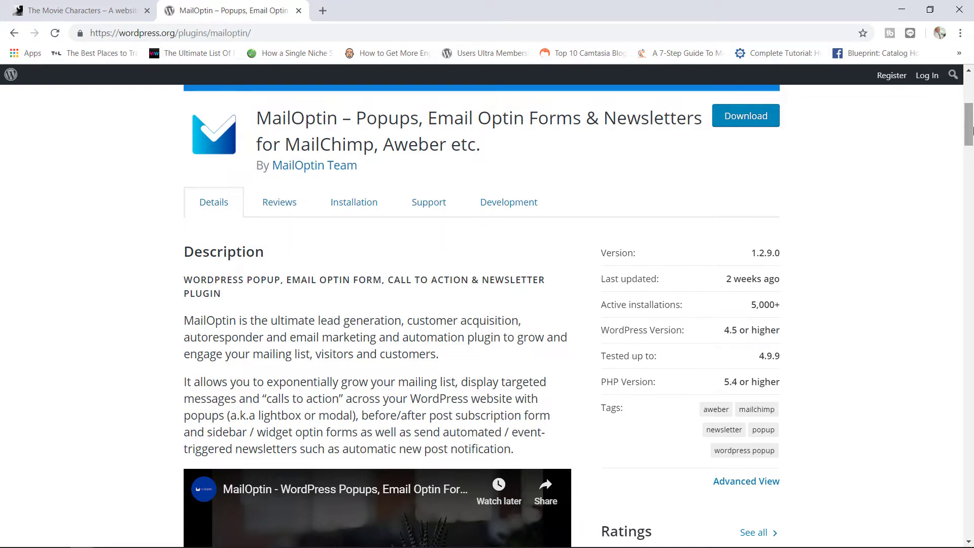
drag(973, 130, 957, 116)
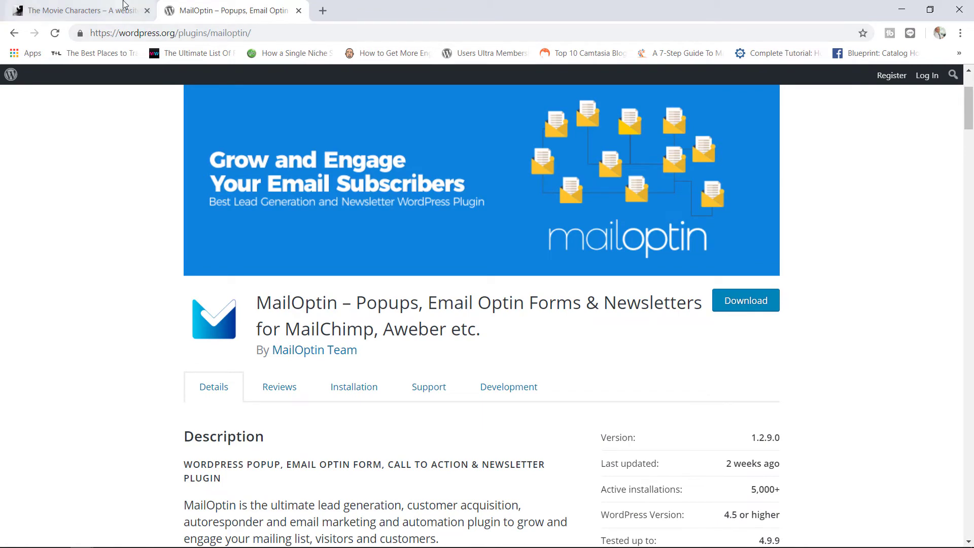
click(123, 4)
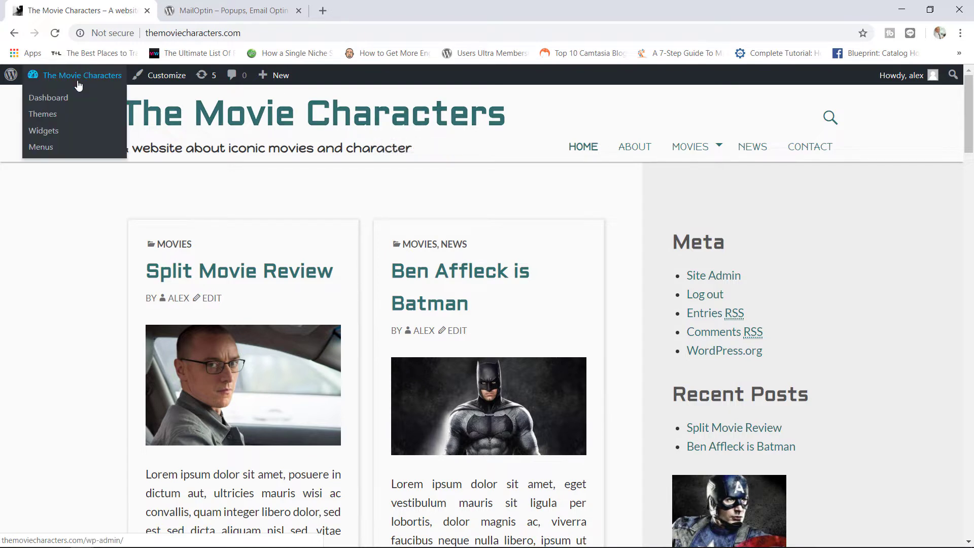
click(78, 81)
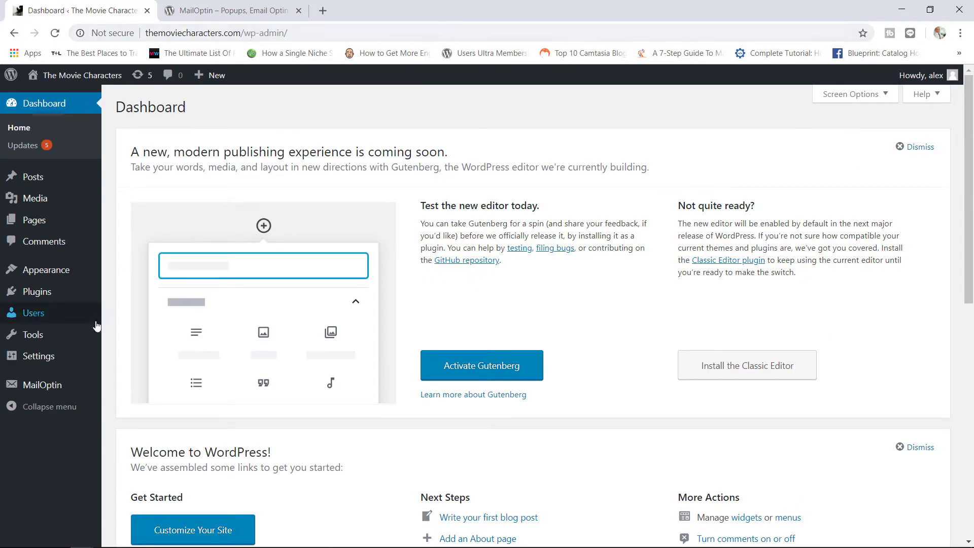
mouse_move(23, 386)
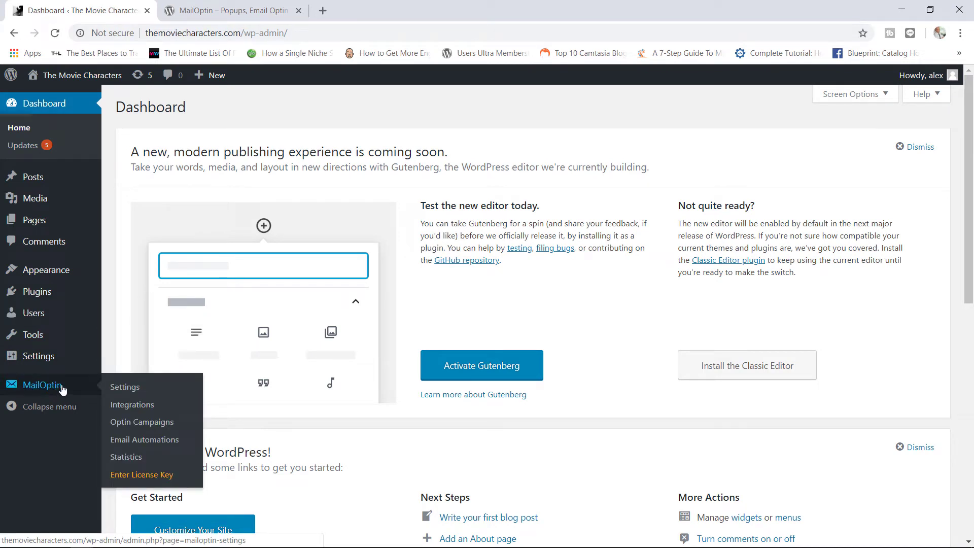
click(122, 388)
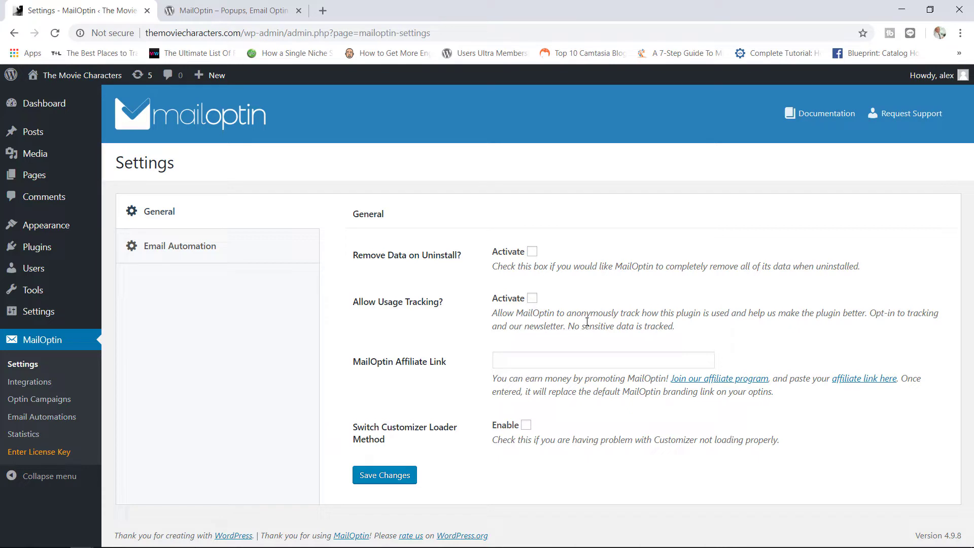
Step: Toggle Allow Usage Tracking on and back off, then view the Email Automation sender settings
click(533, 300)
click(533, 299)
click(178, 251)
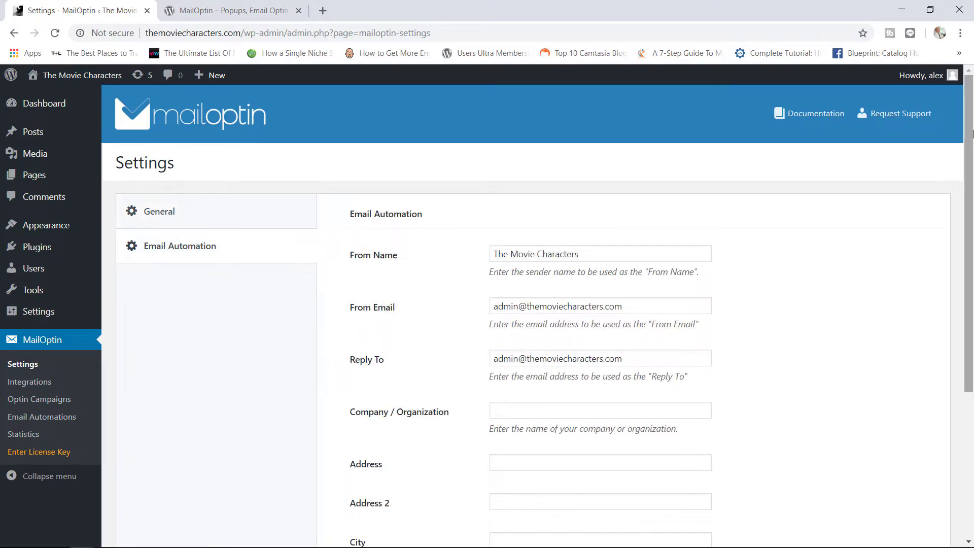
scroll(963, 175, down, 1)
scroll(964, 175, down, 1)
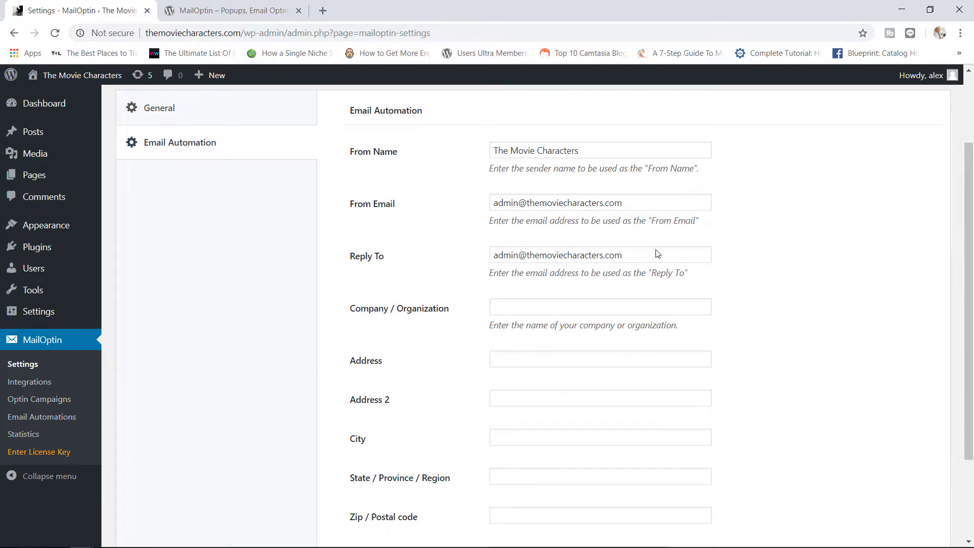
drag(970, 240, 965, 286)
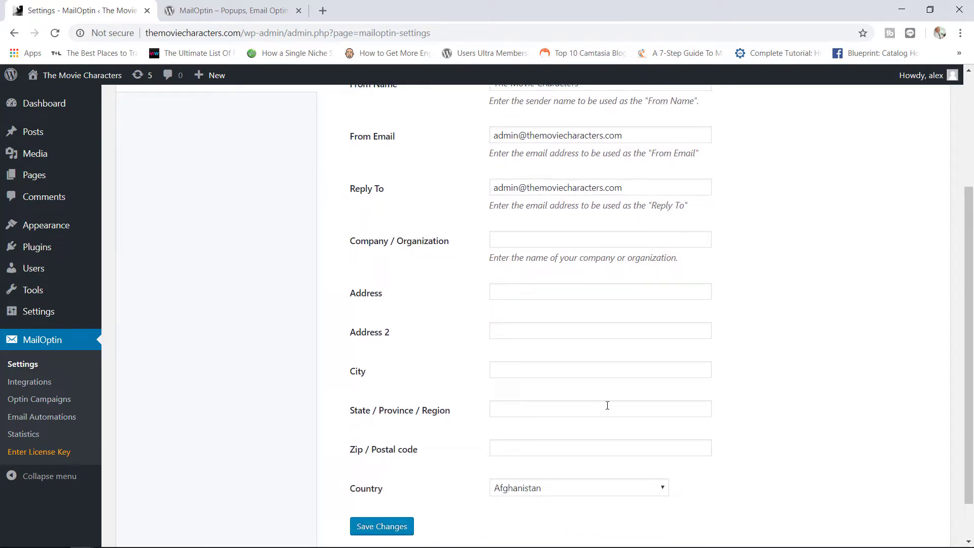
click(558, 494)
click(848, 348)
drag(960, 319, 961, 210)
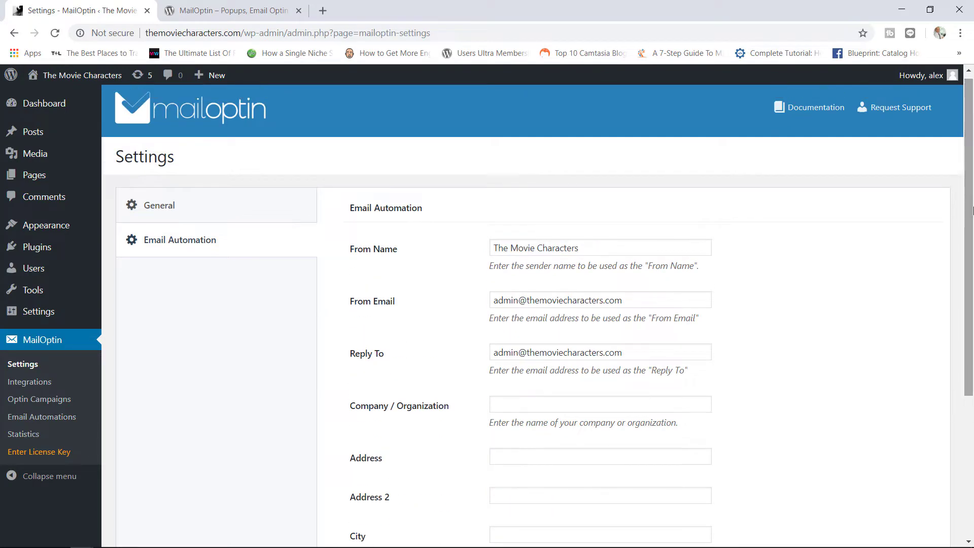
Step: Open MailOptin Integrations and look over the Aweber and ActiveCampaign connection options
click(47, 386)
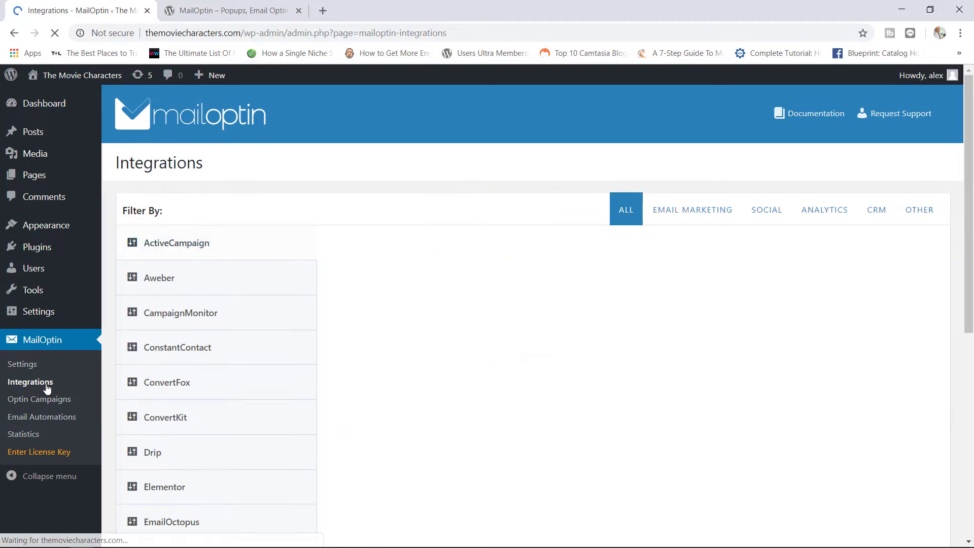
drag(971, 106, 959, 208)
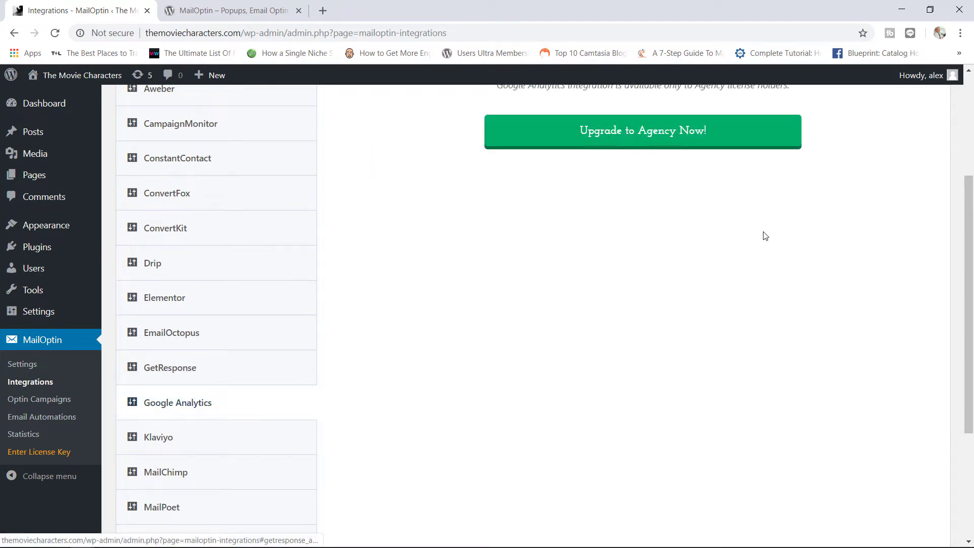
scroll(763, 233, up, 3)
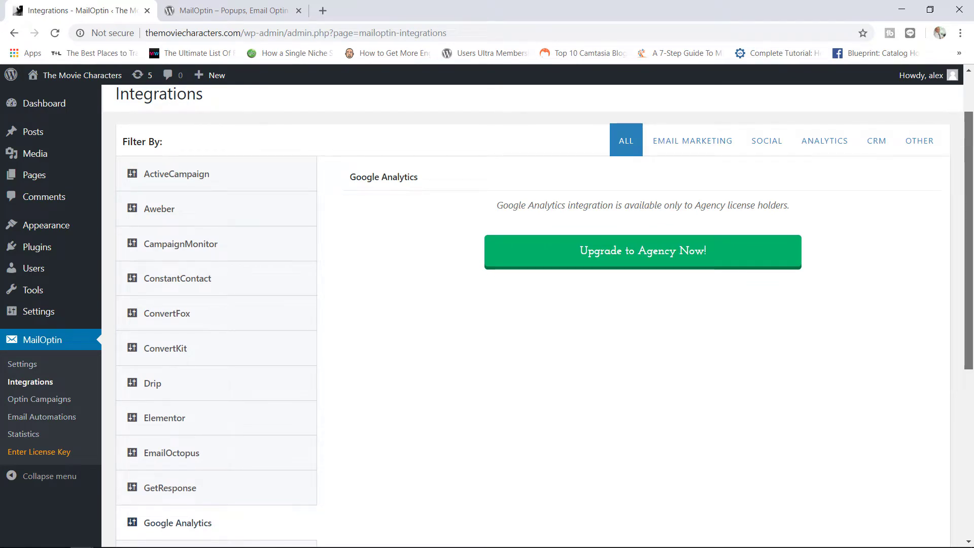
scroll(548, 203, up, 1)
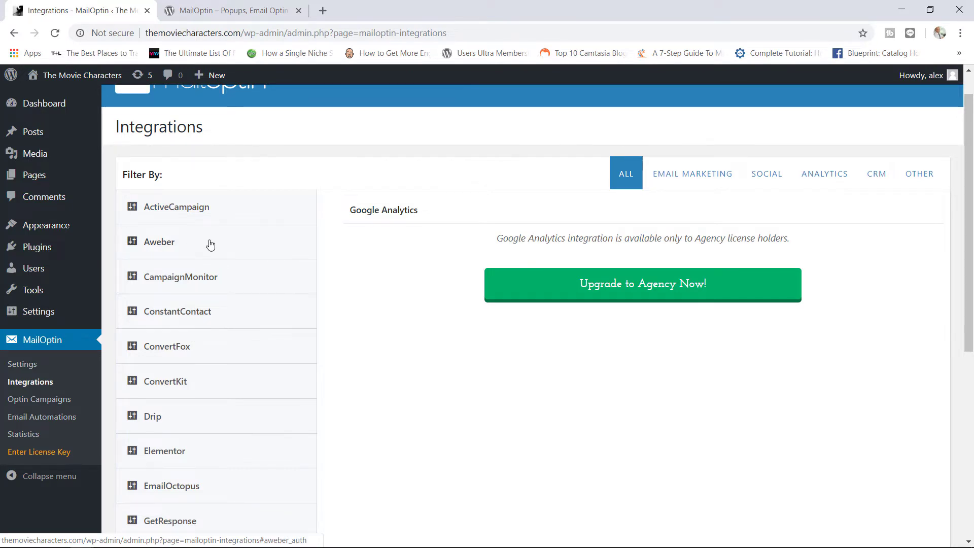
click(211, 245)
click(217, 205)
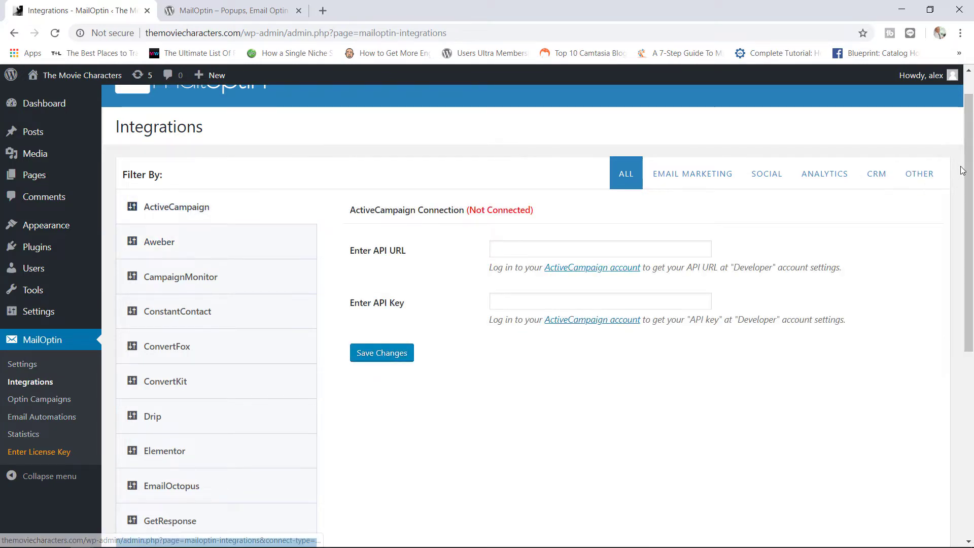
drag(963, 170, 924, 300)
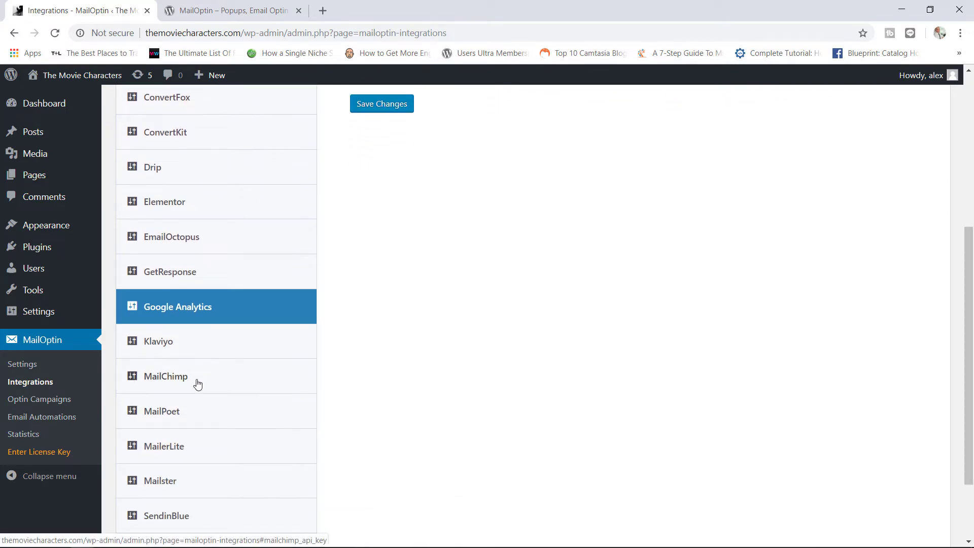
Step: Select MailChimp and open Mailchimp's API key page from its account link
click(170, 377)
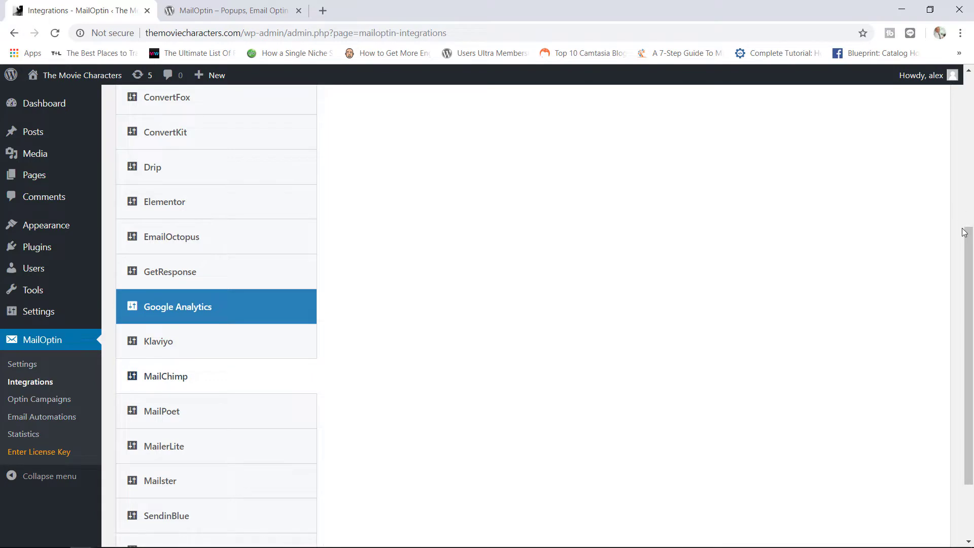
drag(969, 251, 972, 121)
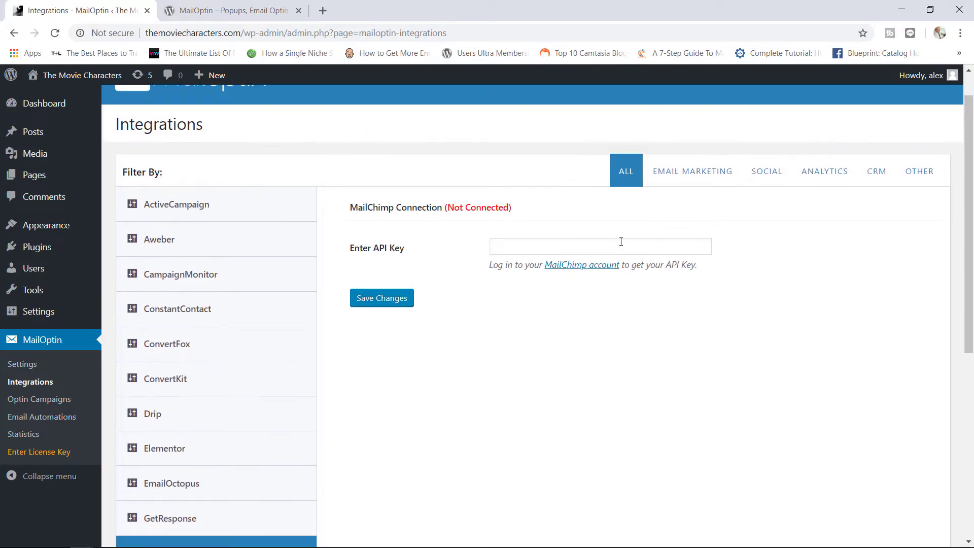
click(586, 265)
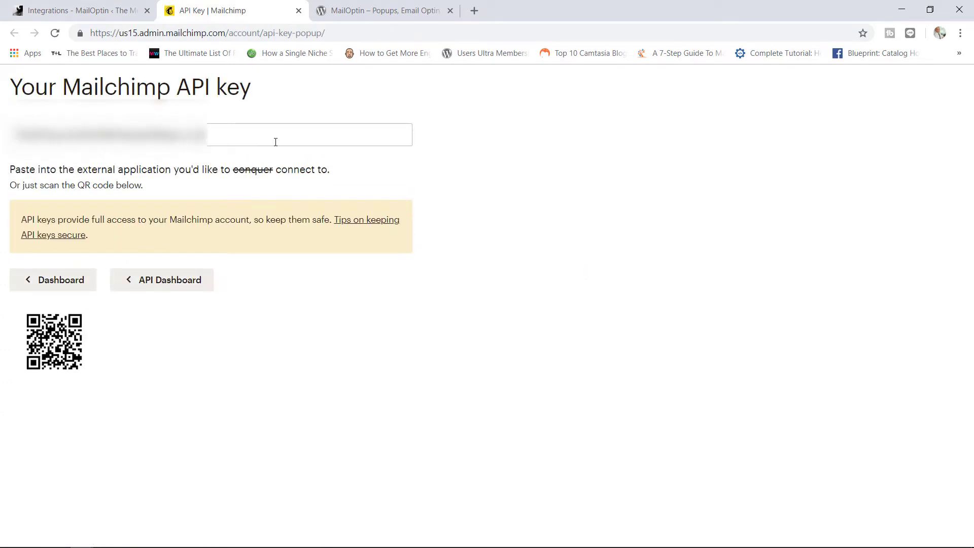
Step: Copy the Mailchimp API key and return to the Integrations – MailOptin tab
click(224, 133)
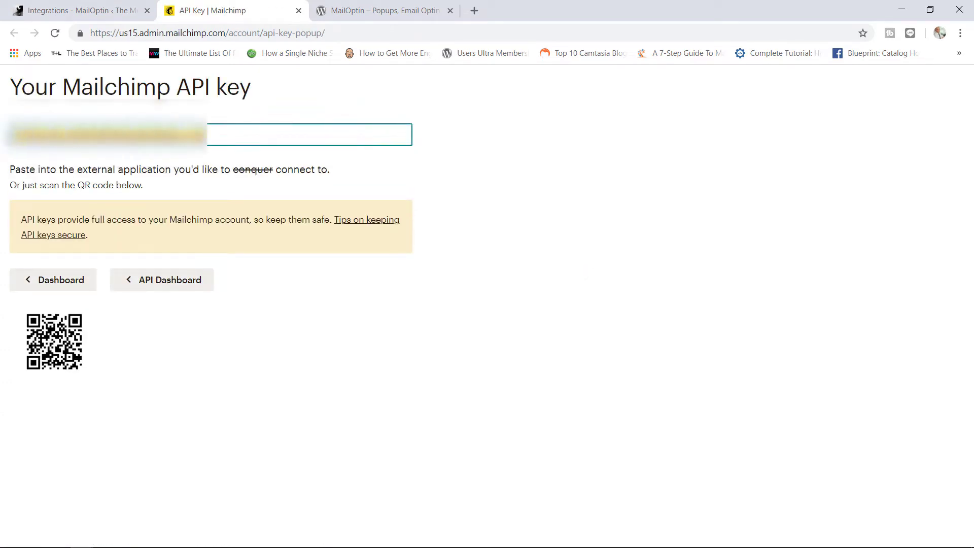
right_click(54, 150)
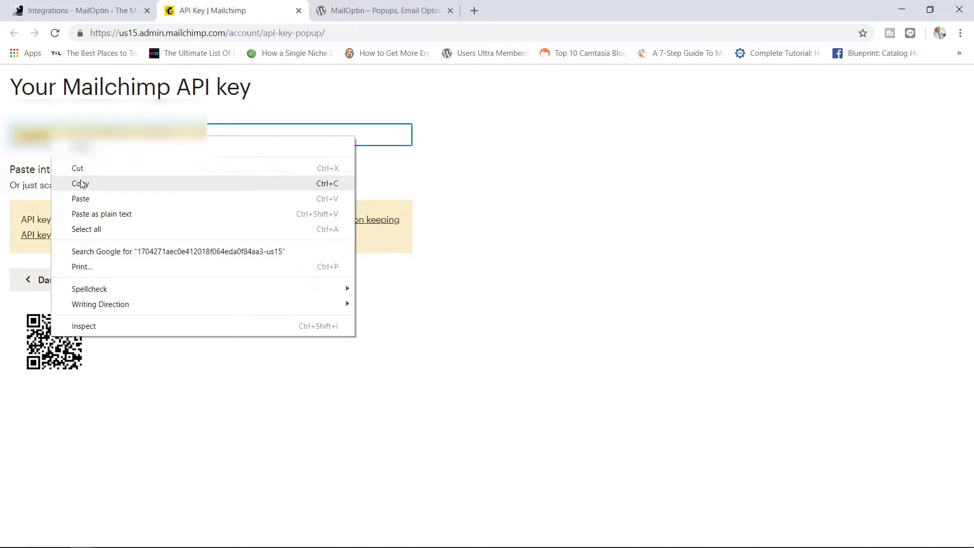
click(87, 183)
click(103, 5)
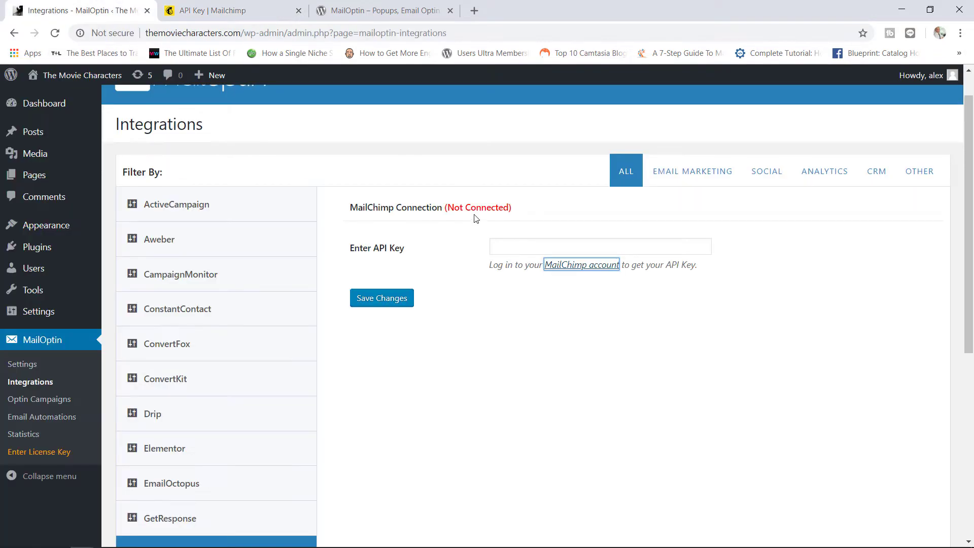
Step: Paste the copied API key into MailChimp's Enter API Key field and save
click(509, 242)
right_click(509, 242)
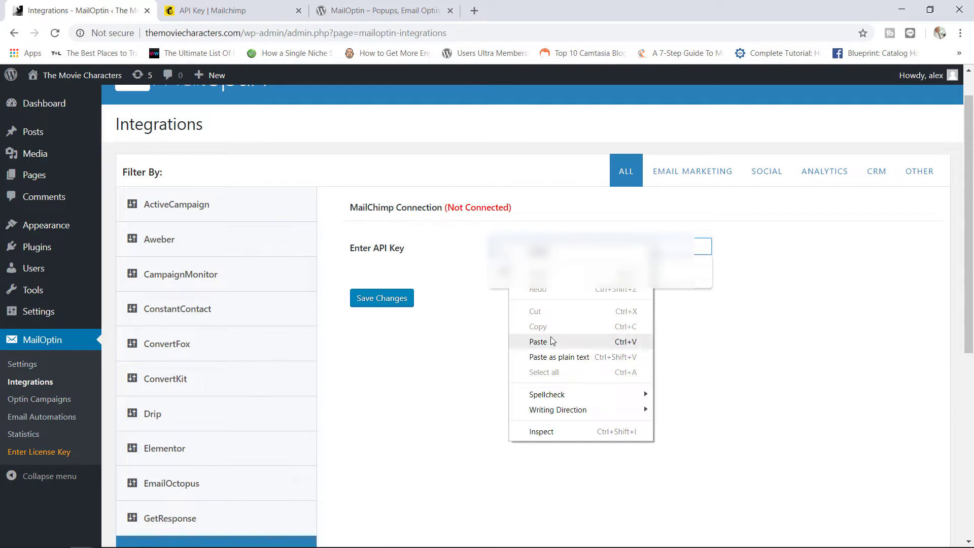
click(538, 341)
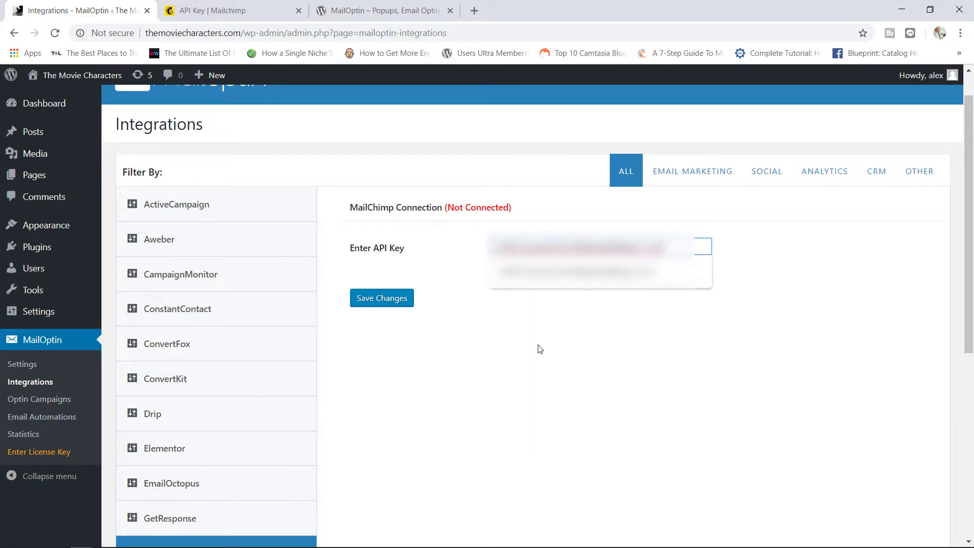
click(399, 307)
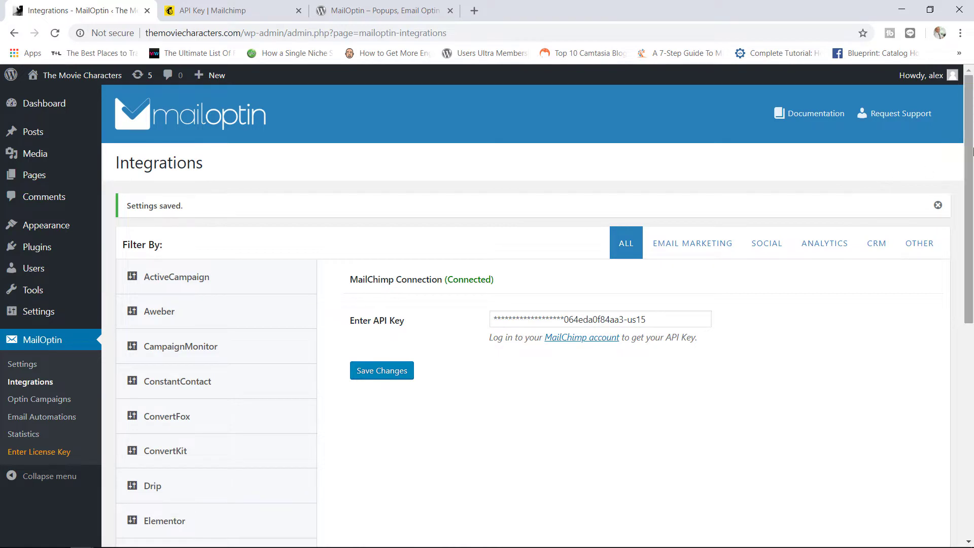
Step: Go to MailOptin's Optin Campaigns page
scroll(847, 191, down, 7)
scroll(923, 353, down, 2)
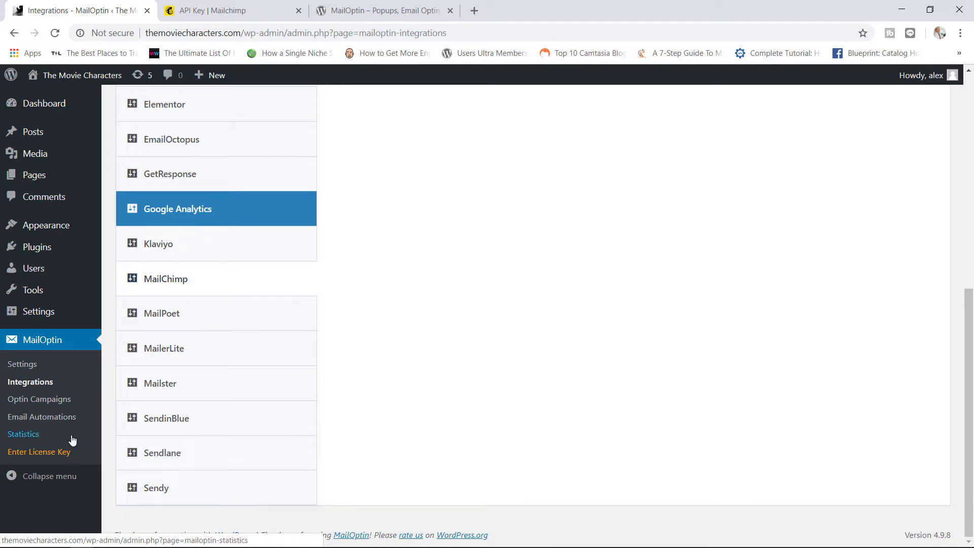
click(64, 404)
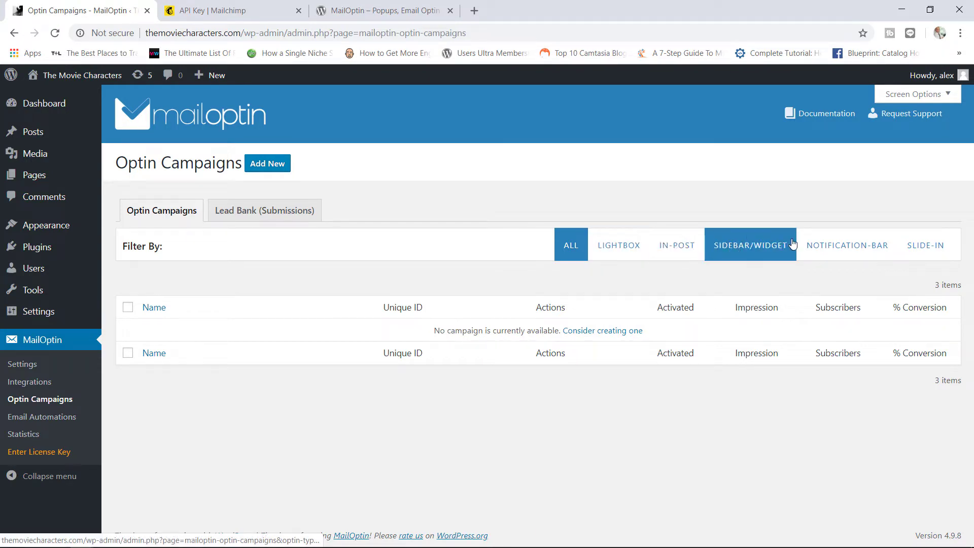
Step: Filter campaigns by Notification Bar, then Slide-In, both showing Premium is required
click(826, 247)
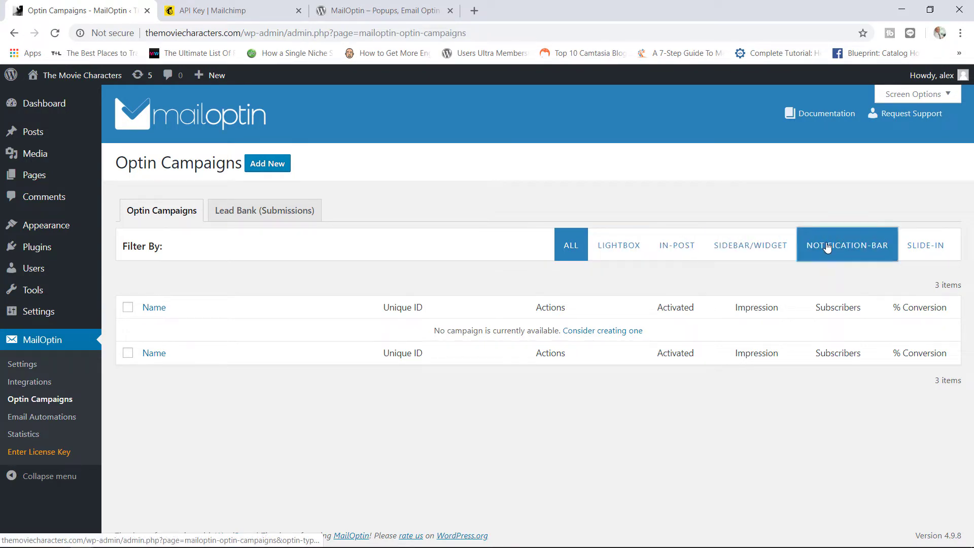
click(922, 250)
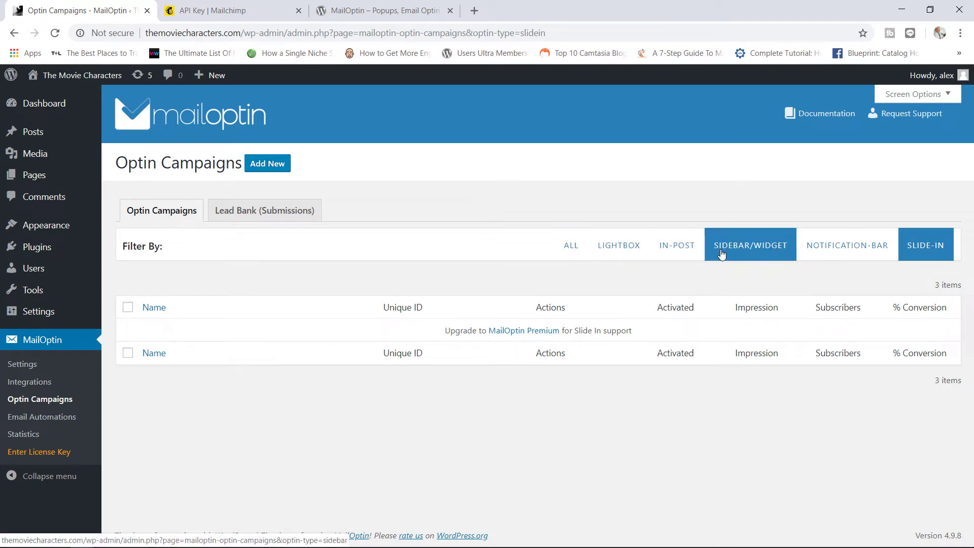
Step: Start a new optin campaign and choose the In-Post type
click(268, 164)
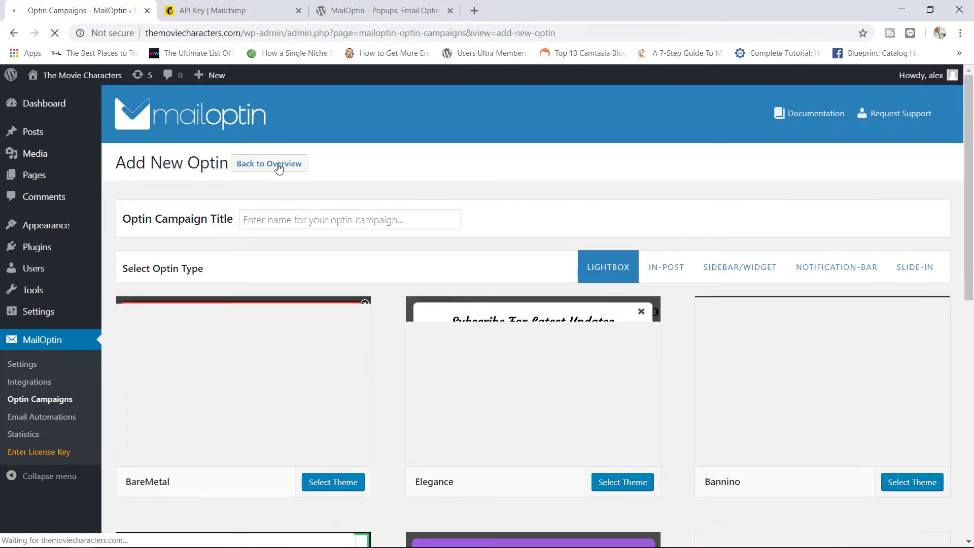
drag(971, 167, 970, 200)
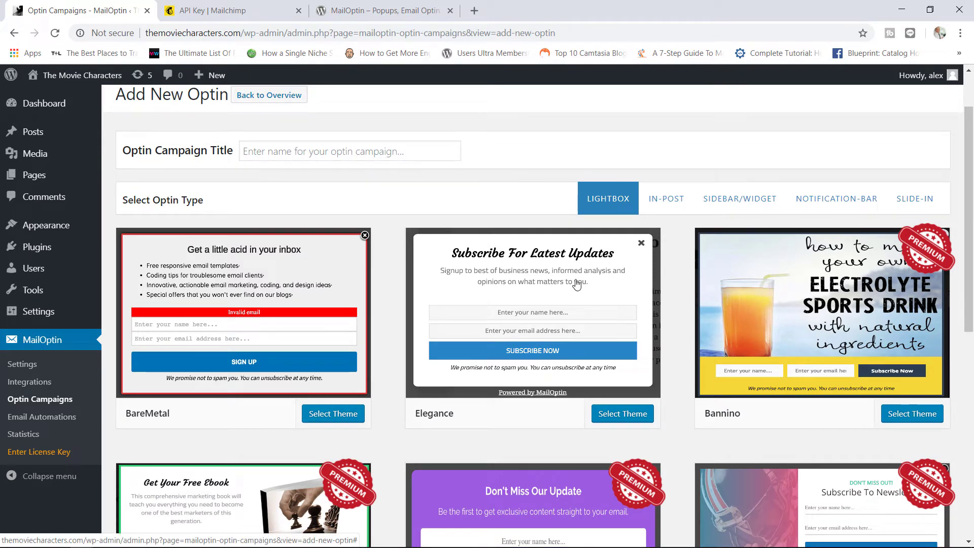
click(667, 195)
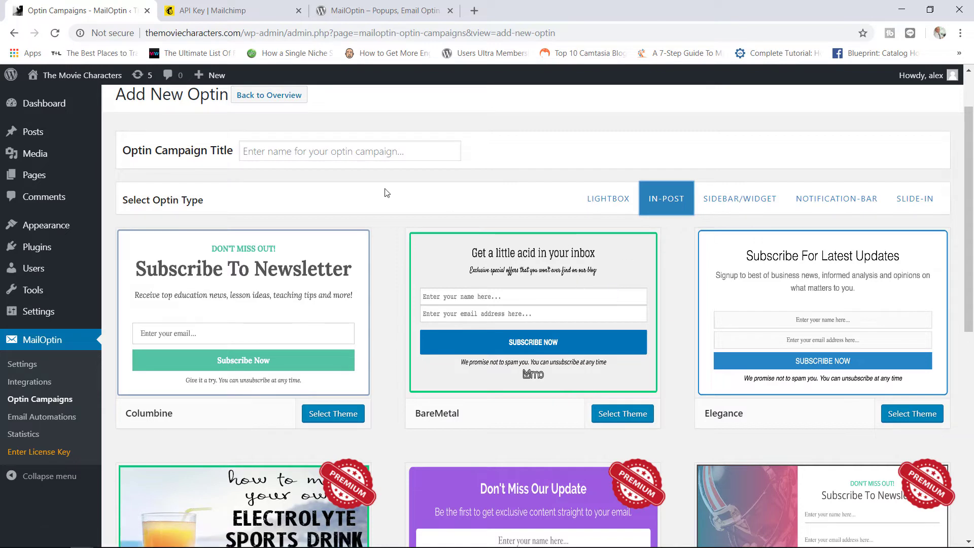
Step: Title the campaign 'Post Subscription' and browse the Columbine, BareMetal and Elegance themes
click(304, 152)
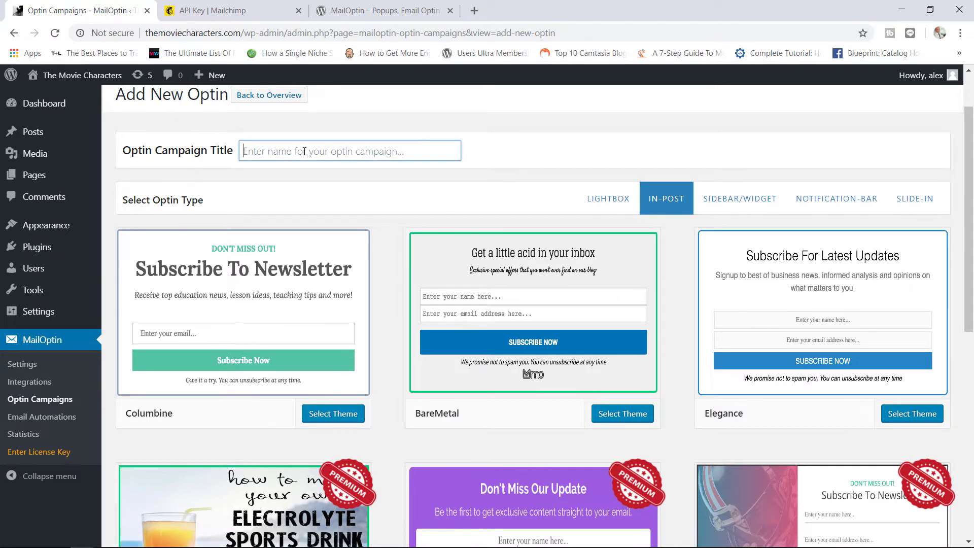
text(Post Subscription)
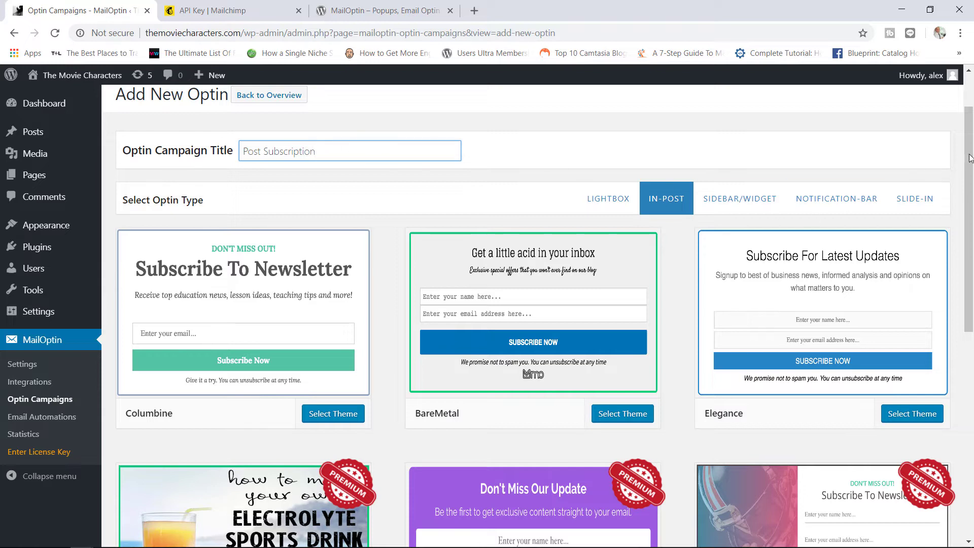
drag(969, 157, 970, 175)
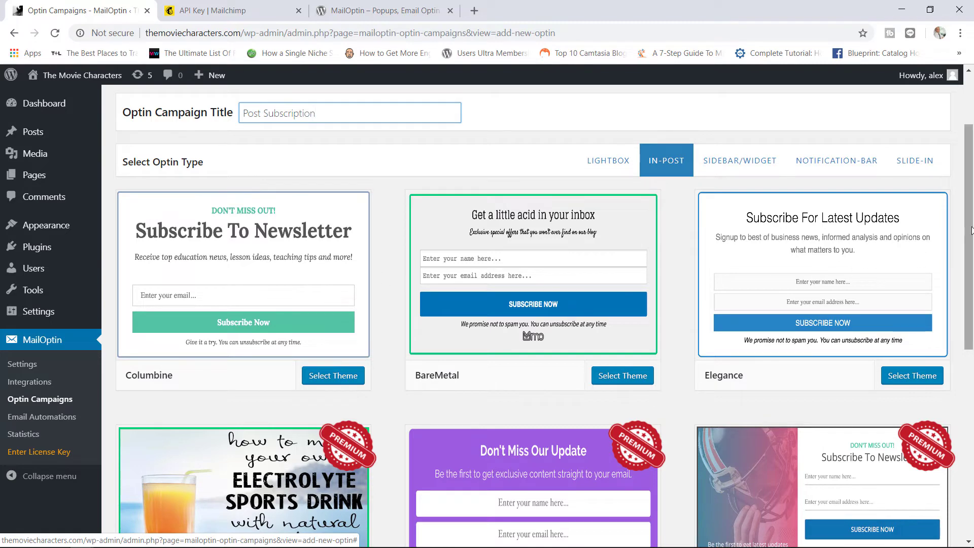
drag(971, 231, 969, 314)
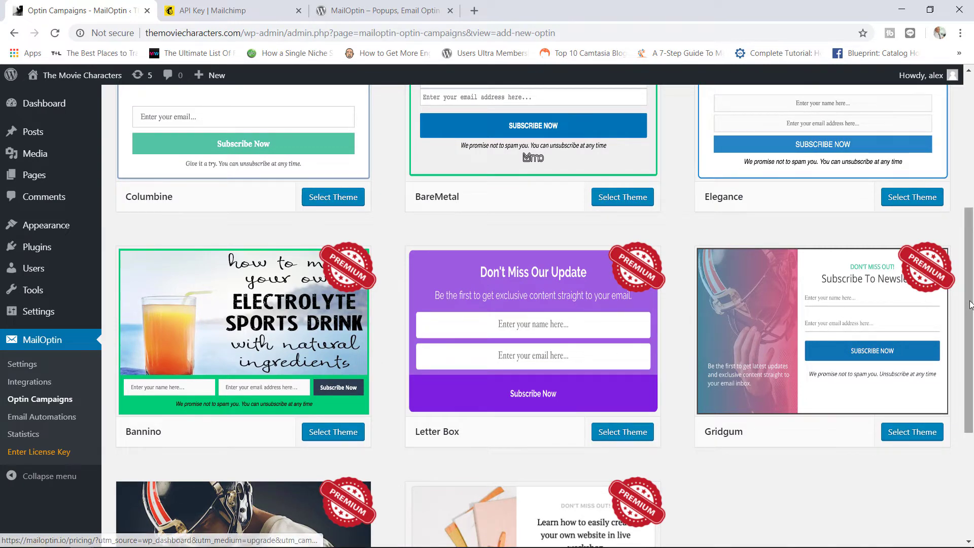
drag(965, 303, 964, 206)
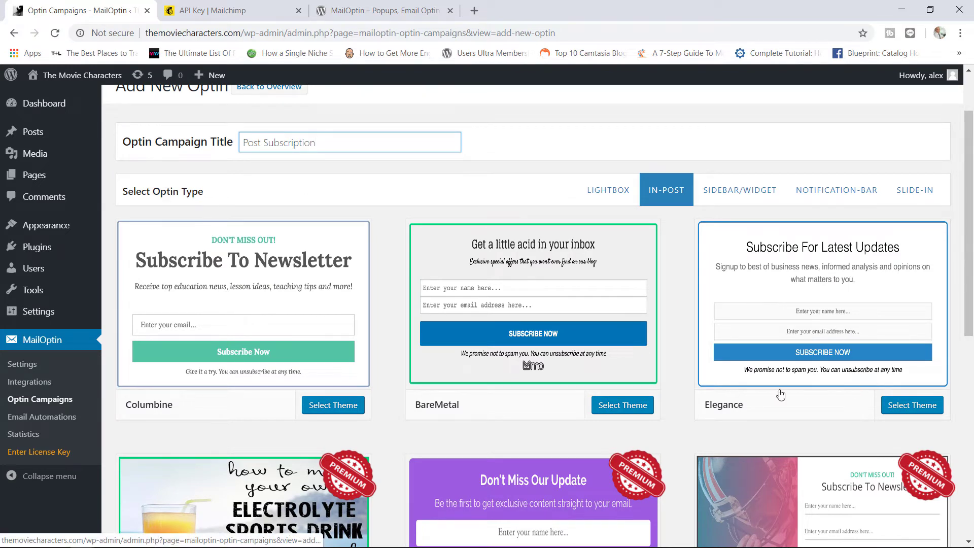
Step: Apply the Elegance theme and show its background and border colour Design options
click(911, 407)
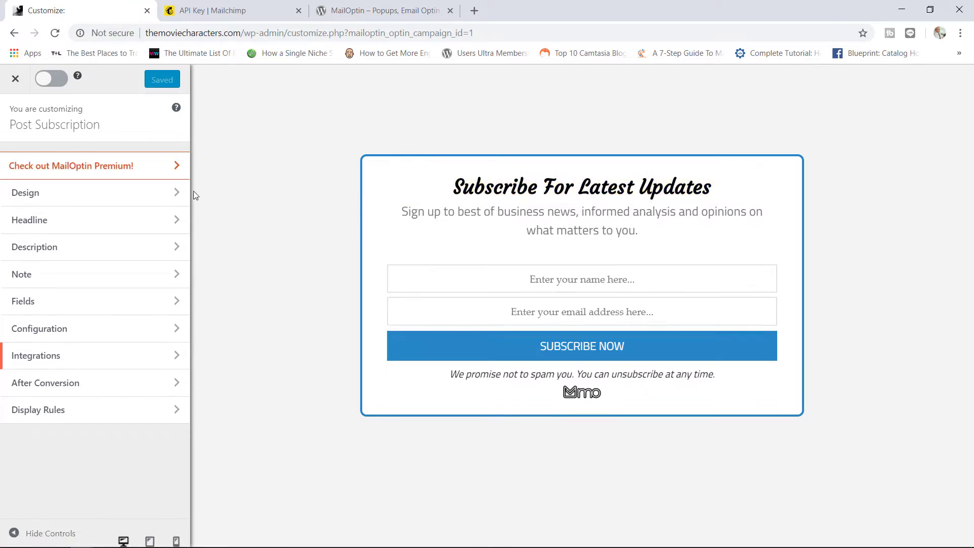
click(142, 195)
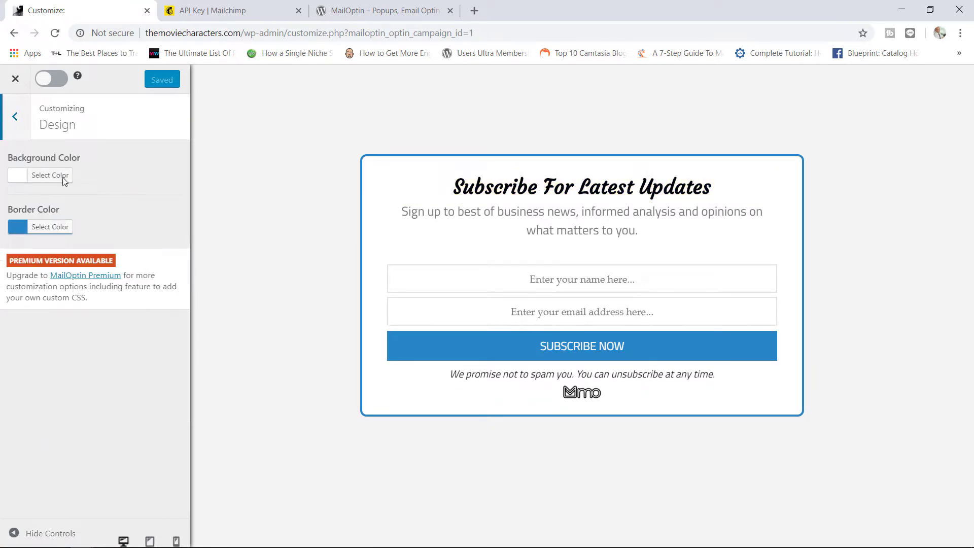
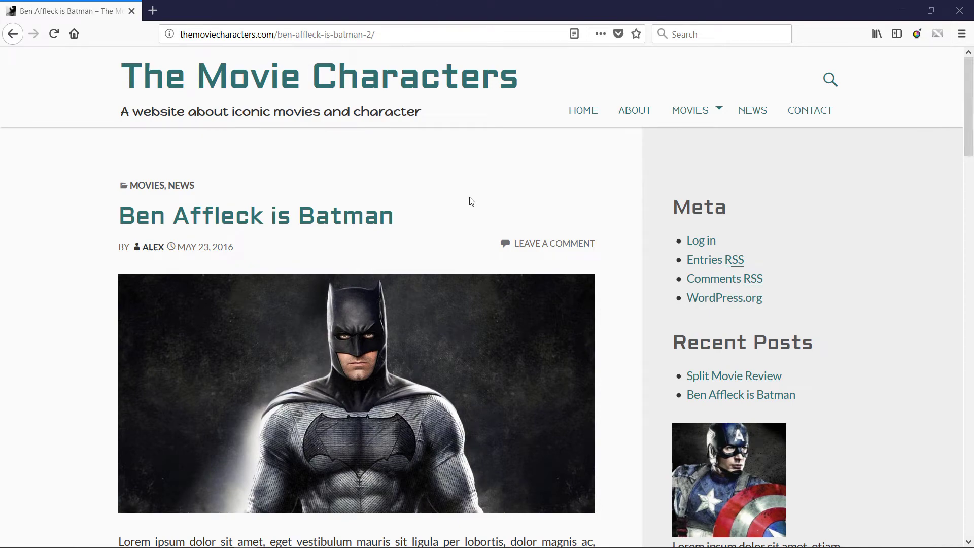
Step: Sign up through the in-post Subscribe For Latest Updates form with a subscriber name and email address
drag(969, 96, 966, 279)
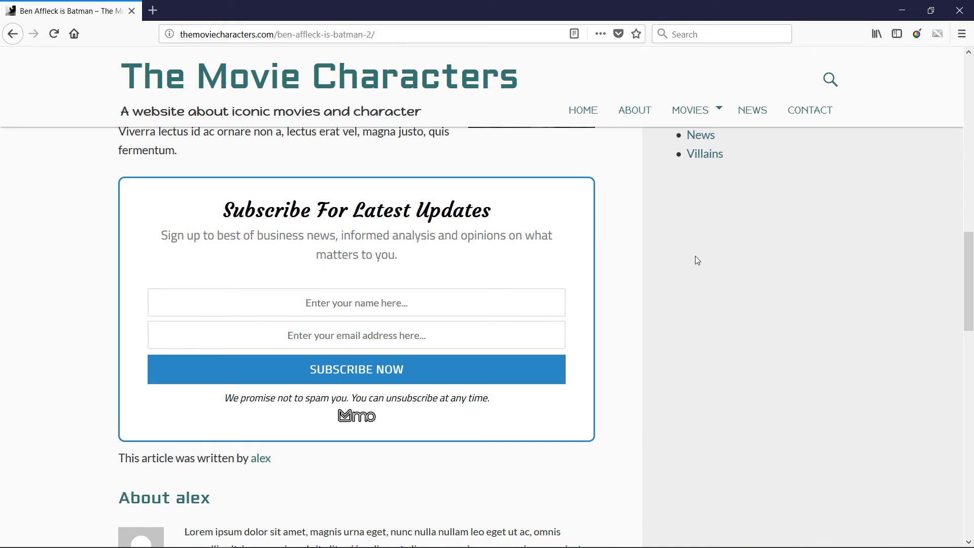
click(347, 306)
text(alex)
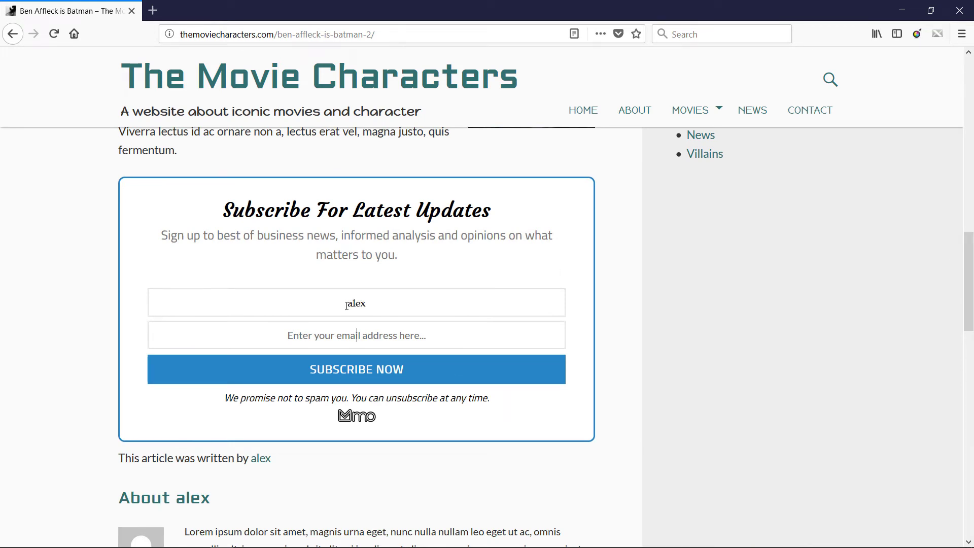
key(Tab)
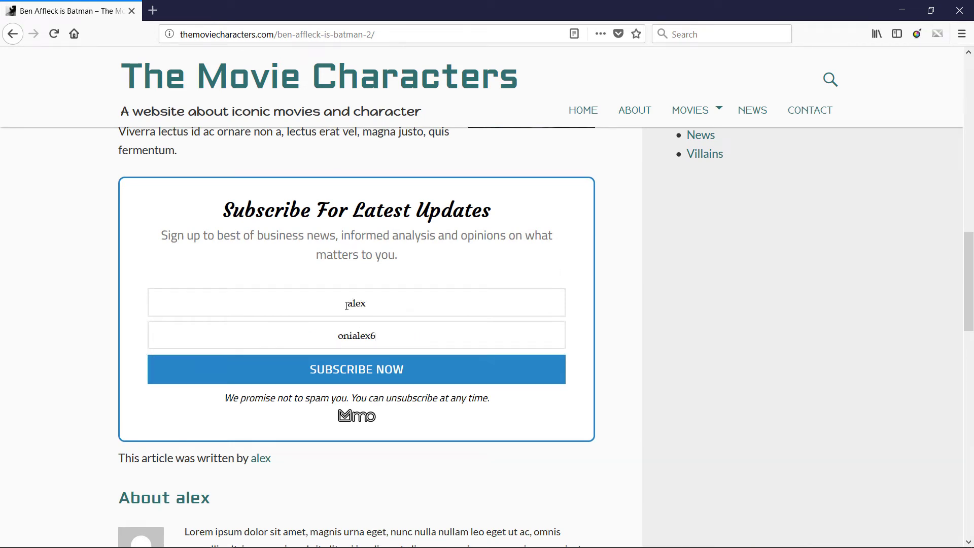
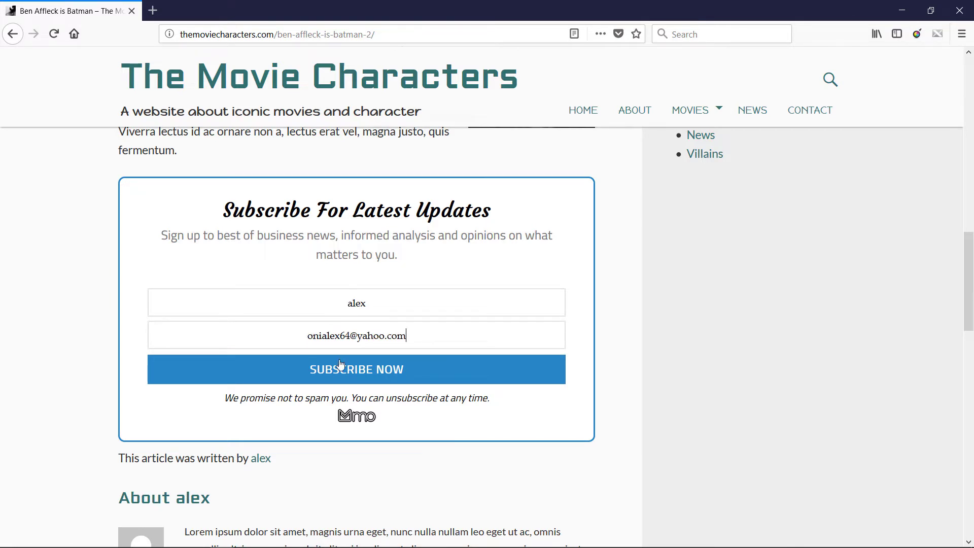
click(365, 378)
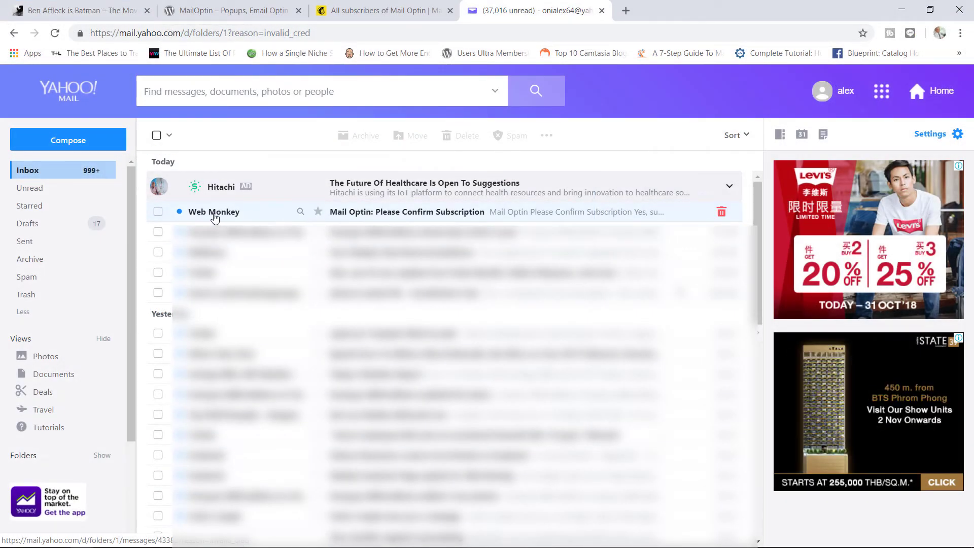
Step: Confirm the subscription through the Mail Optin email's link, passing the reCAPTCHA check, then go to Mailchimp
click(428, 212)
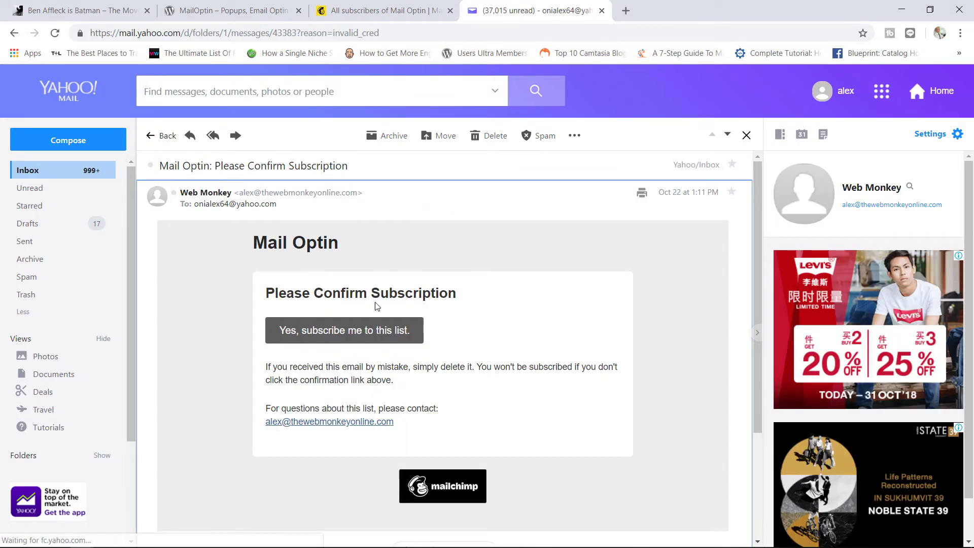
click(388, 332)
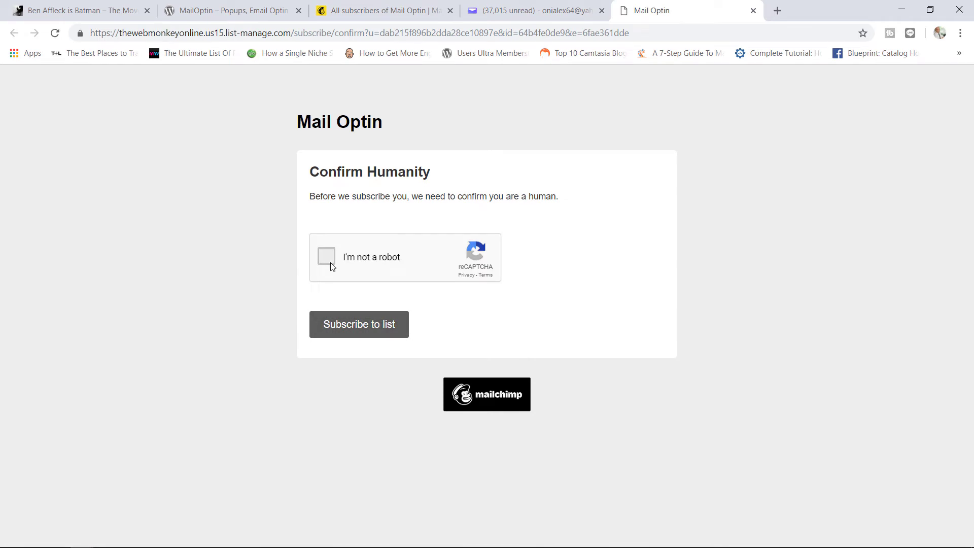
click(329, 261)
click(371, 326)
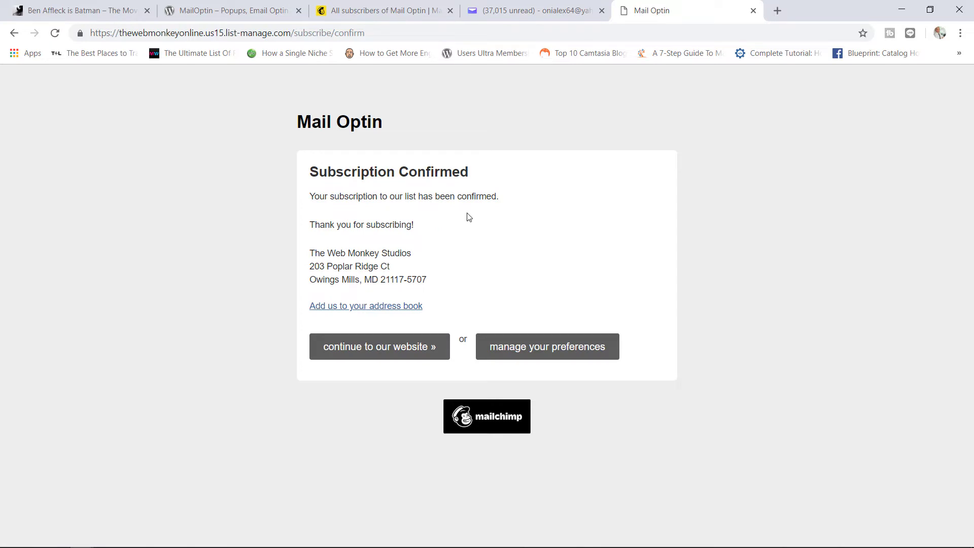
click(391, 11)
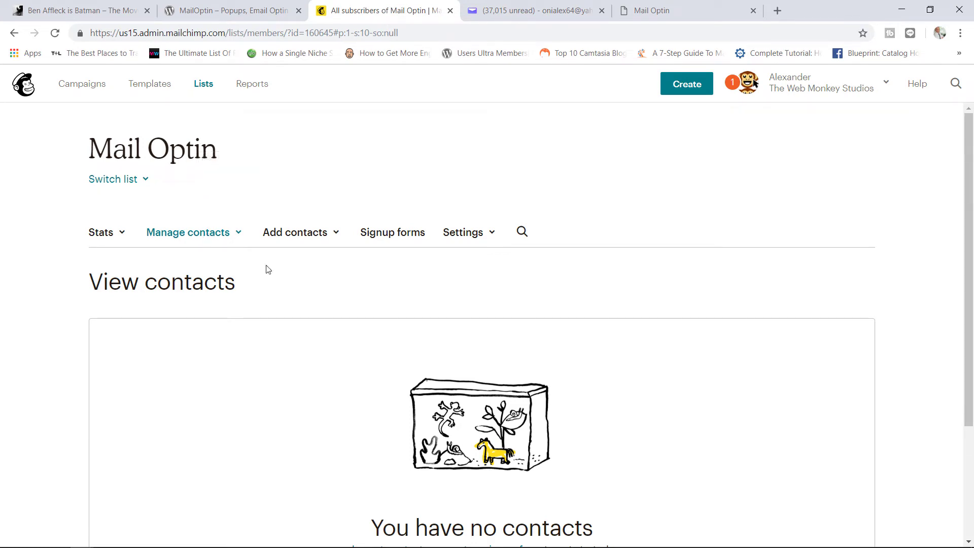
Step: Reload Mailchimp's Mail Optin contacts until the new API-sourced subscriber appears
scroll(971, 199, down, 2)
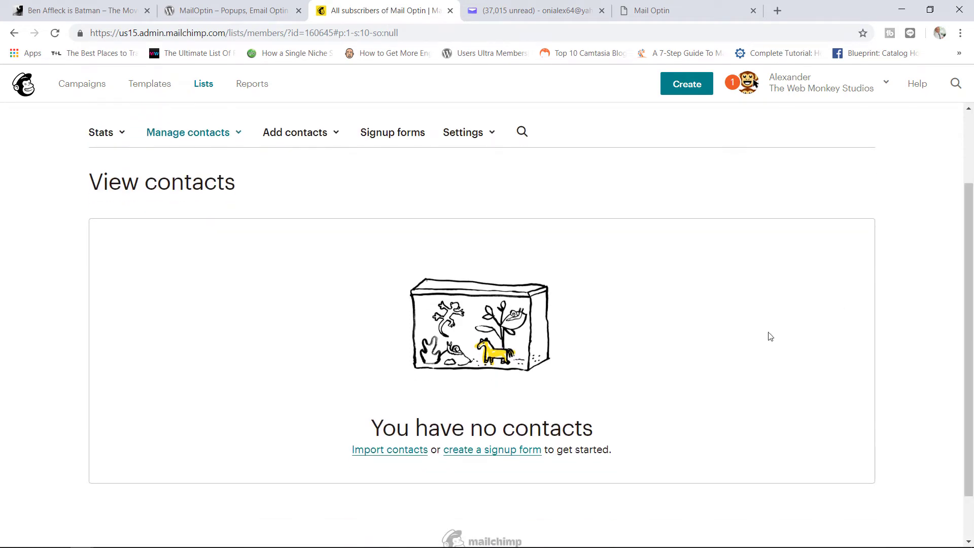
click(55, 33)
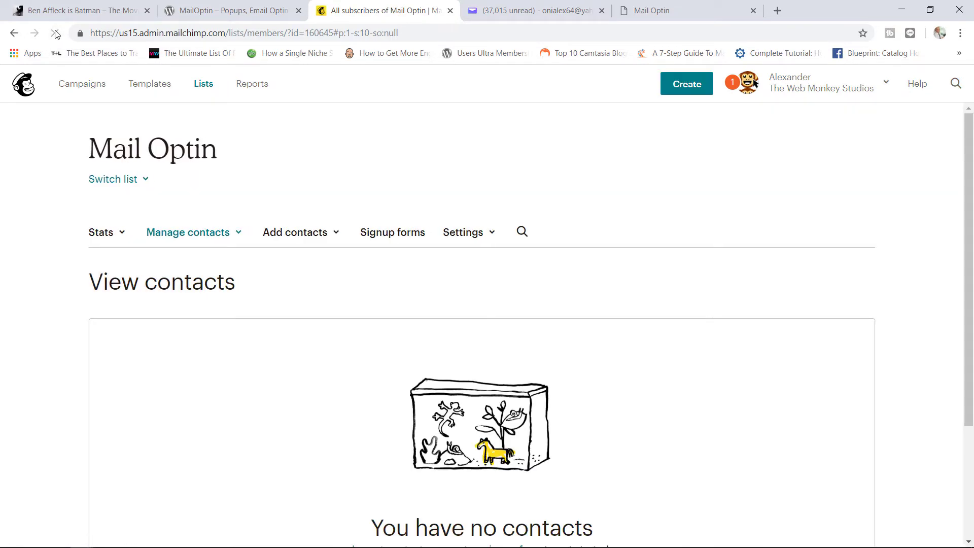
drag(970, 178, 971, 238)
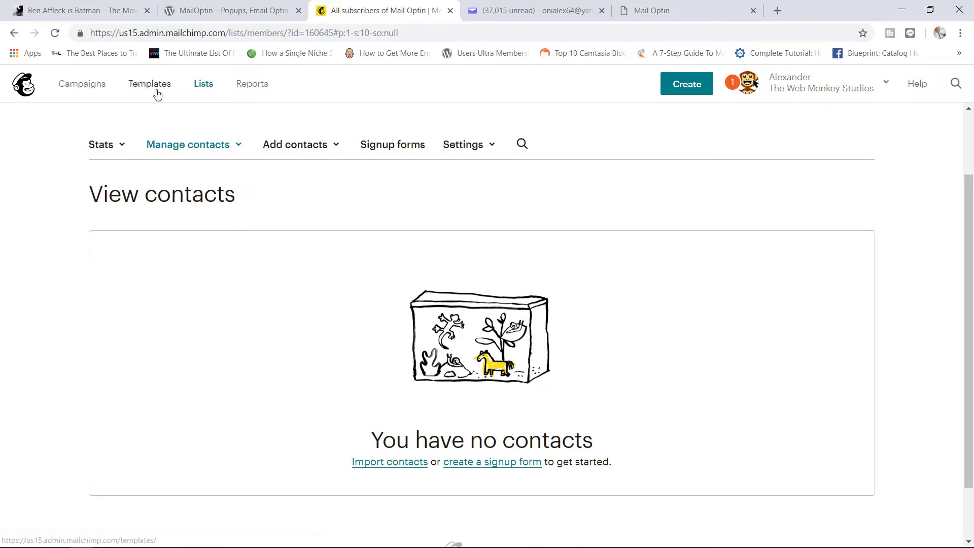
click(55, 34)
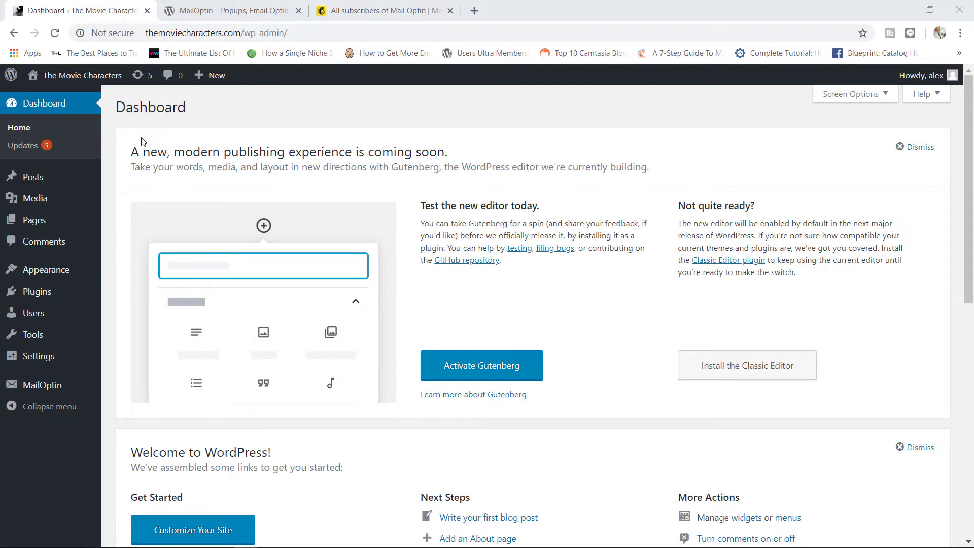
Step: Check the Optin Campaigns list, then go to Appearance > Widgets with the MailOptin sidebar widget
mouse_move(61, 384)
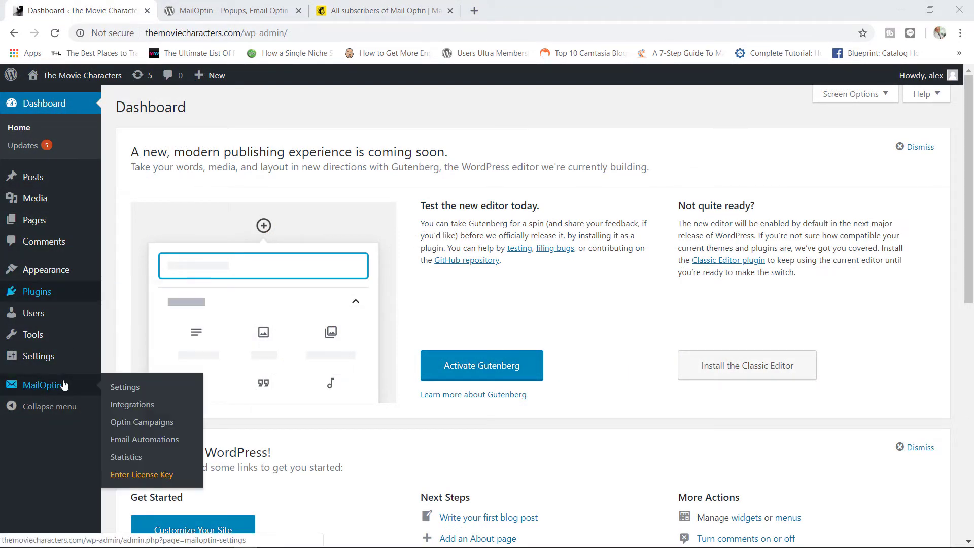
click(142, 423)
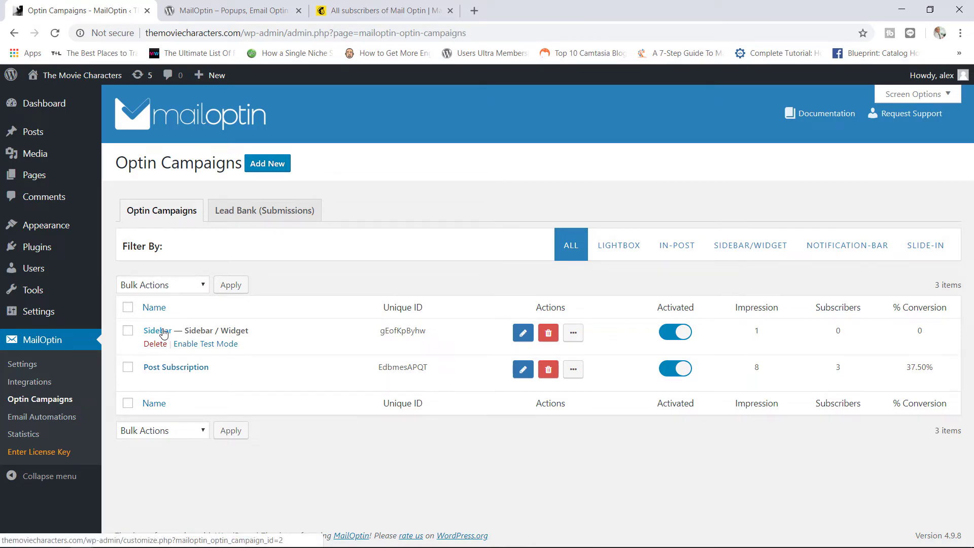
mouse_move(76, 223)
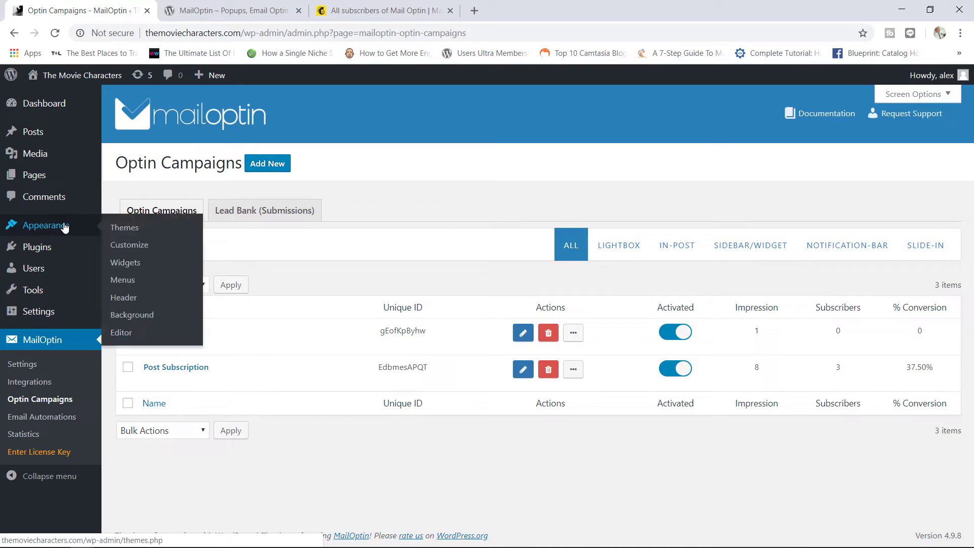
click(136, 262)
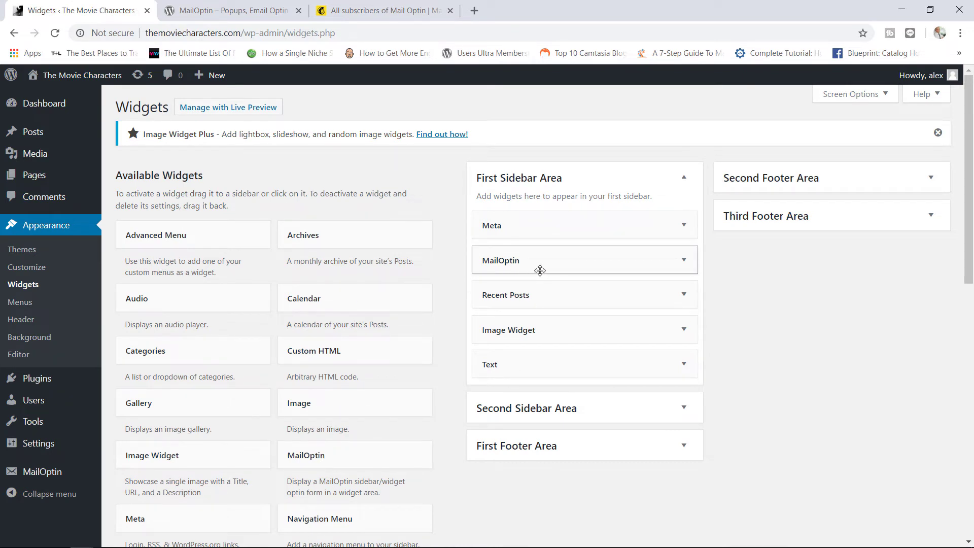
Step: Keep the Sidebar optin selected in the First Sidebar Area's MailOptin widget
click(684, 259)
click(572, 345)
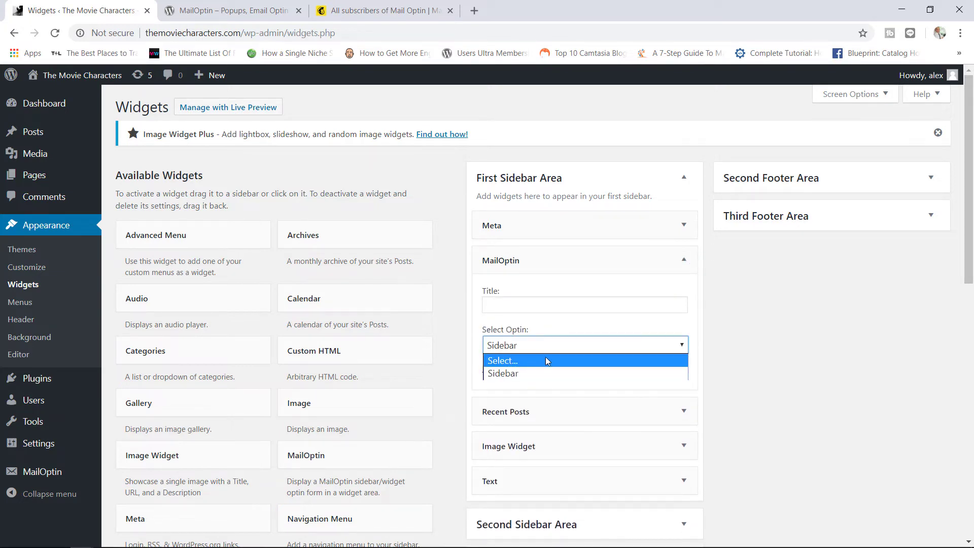
click(521, 376)
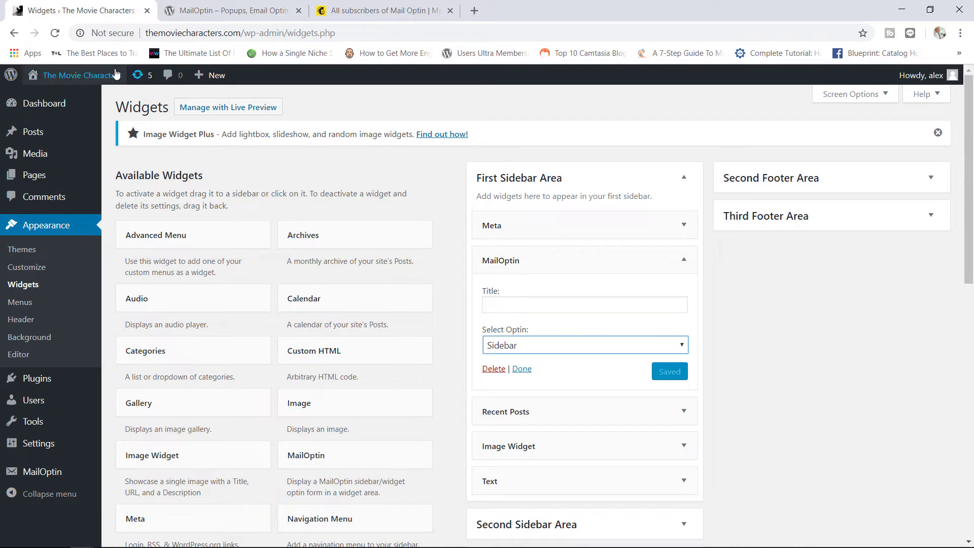
Step: View the 'Education Blogging Ideas!' sidebar signup form on the live homepage, then return to the Dashboard
click(100, 76)
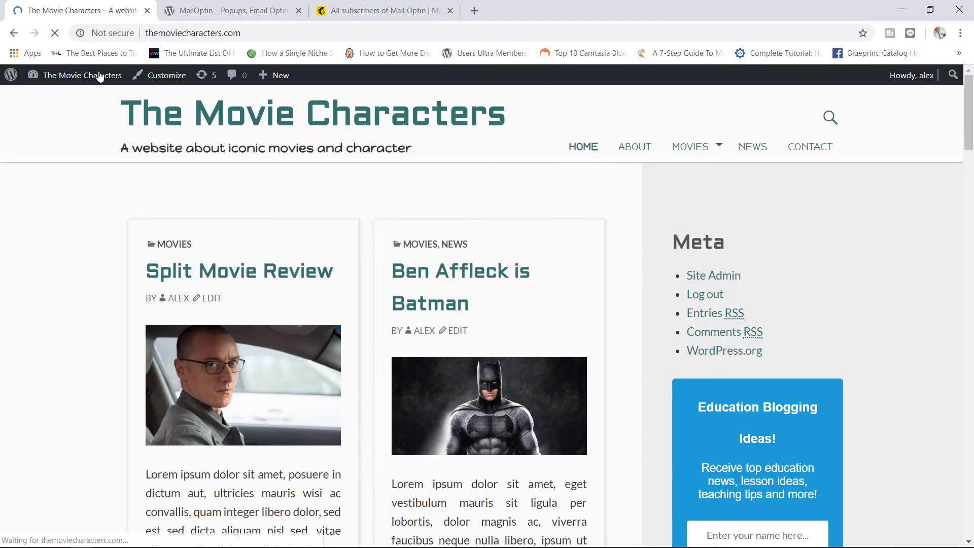
scroll(968, 131, down, 2)
scroll(967, 130, down, 2)
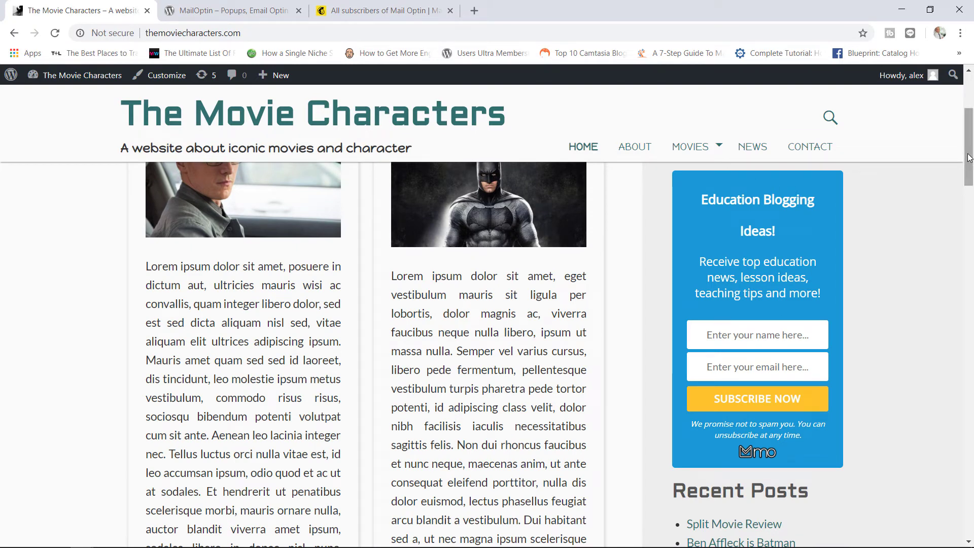
scroll(972, 115, up, 4)
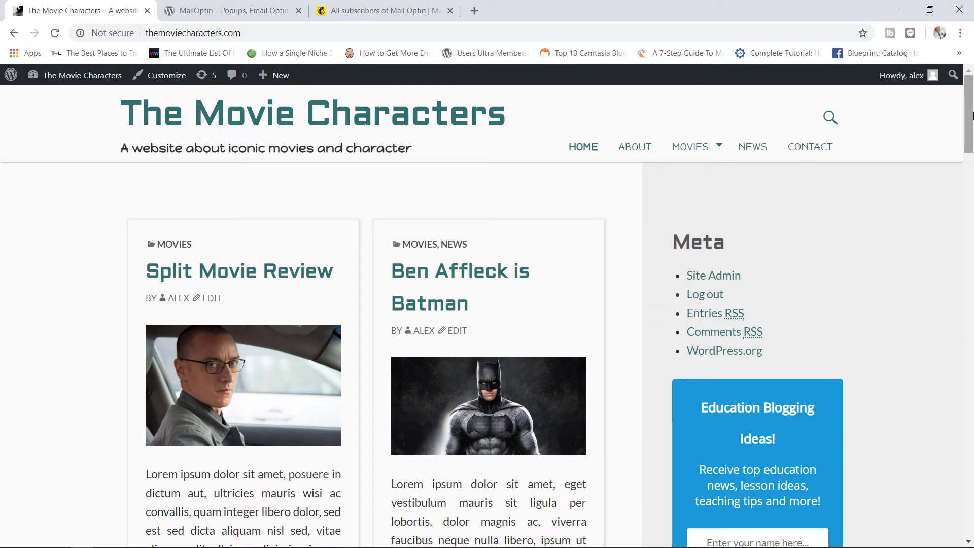
click(72, 83)
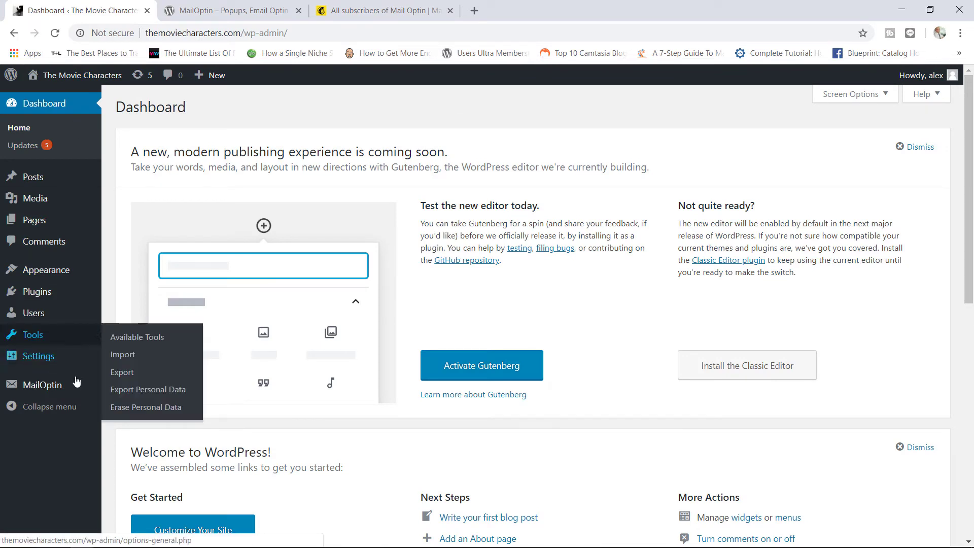
Step: Filter the Email Automations list by New Post Notification
mouse_move(71, 395)
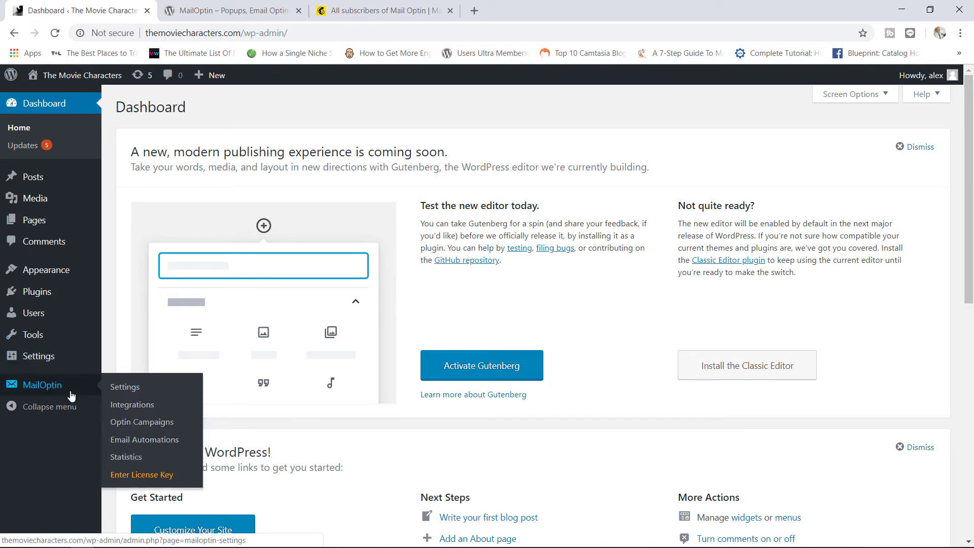
click(145, 444)
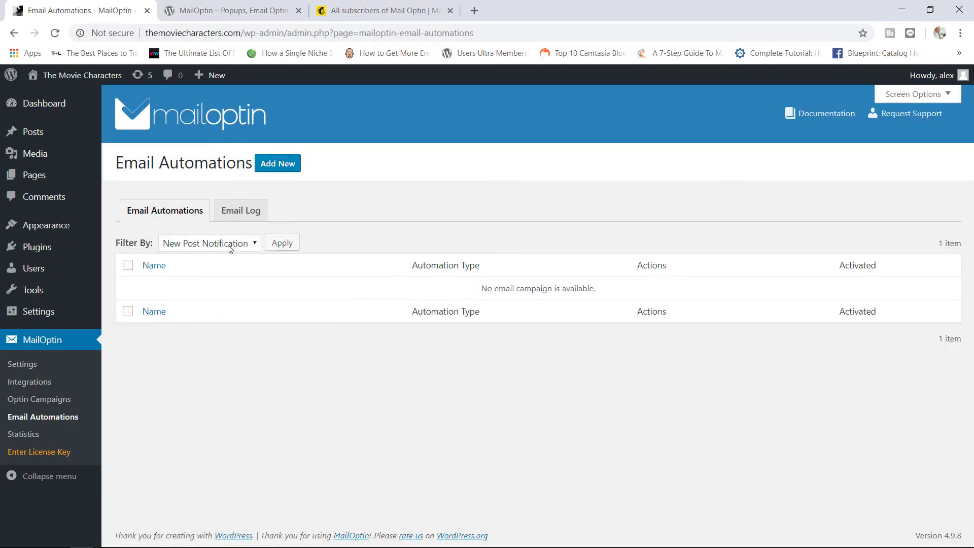
click(230, 245)
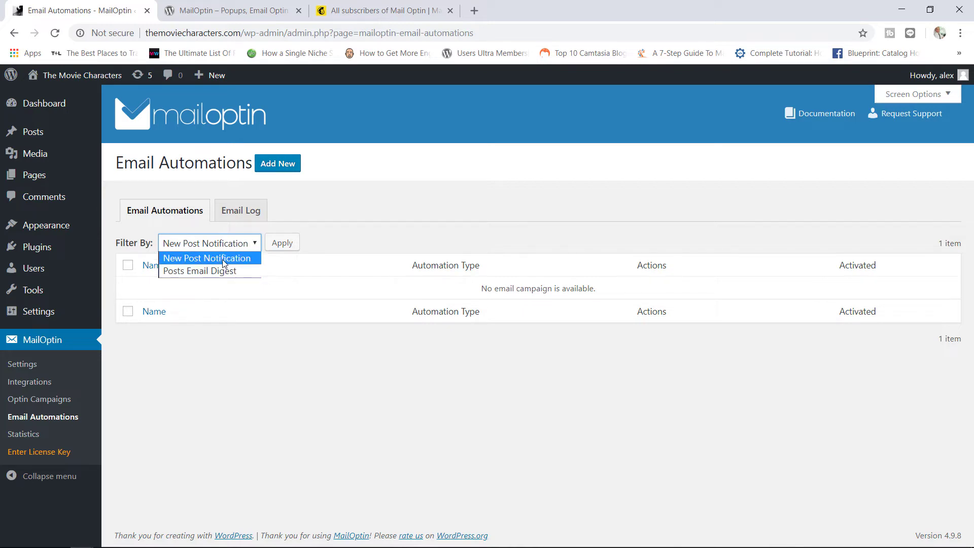
click(224, 263)
Step: Create a New Post Notification automation titled 'Post Notify' using the Lucid template
click(287, 161)
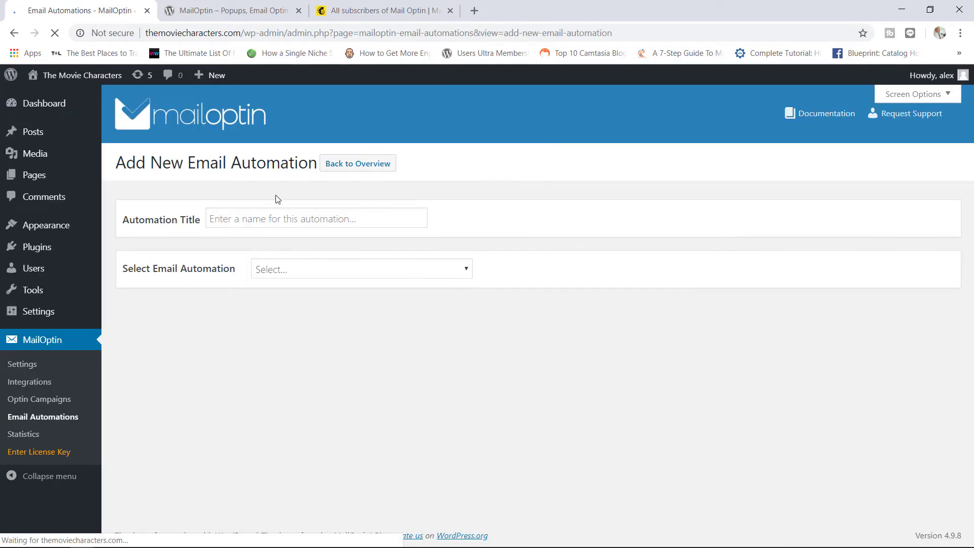
click(269, 212)
text(Pos)
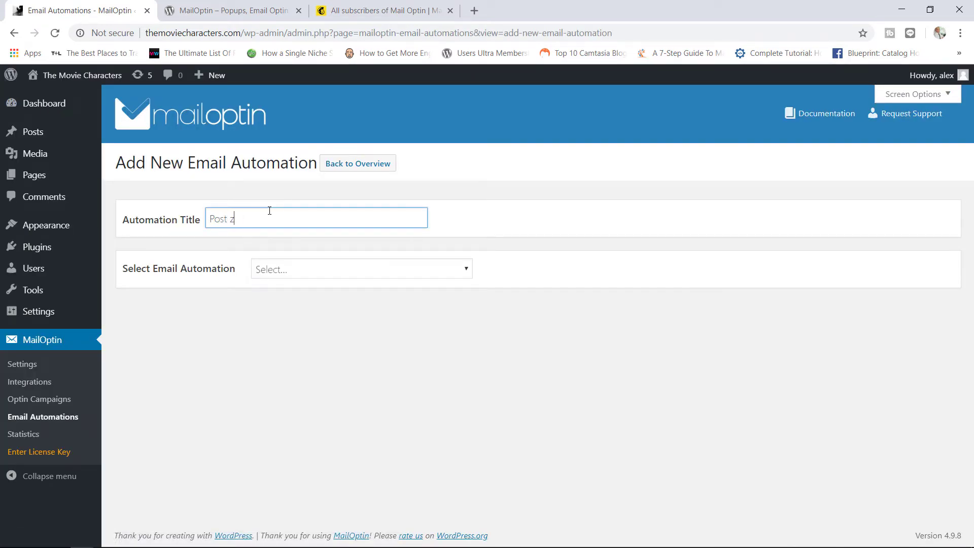
text(t Notify)
click(431, 275)
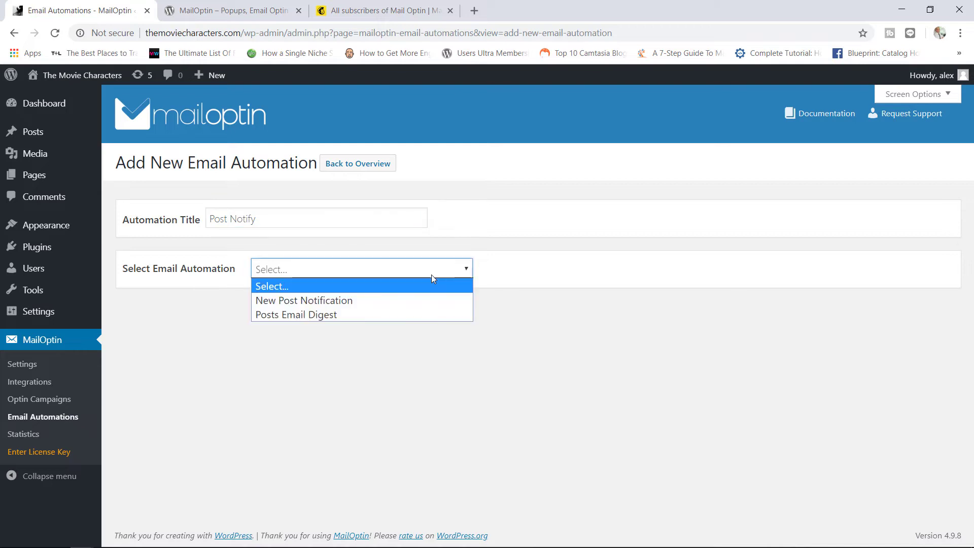
click(365, 303)
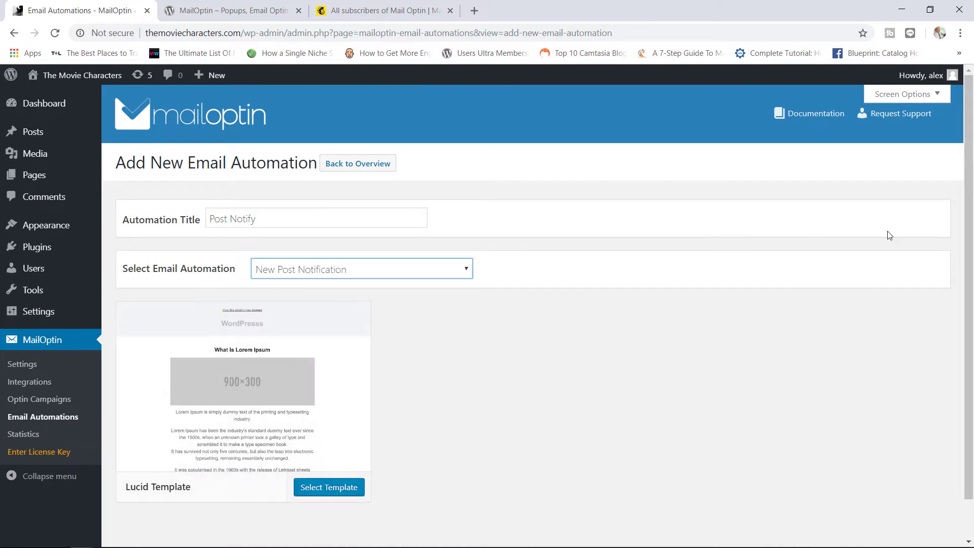
scroll(971, 215, down, 1)
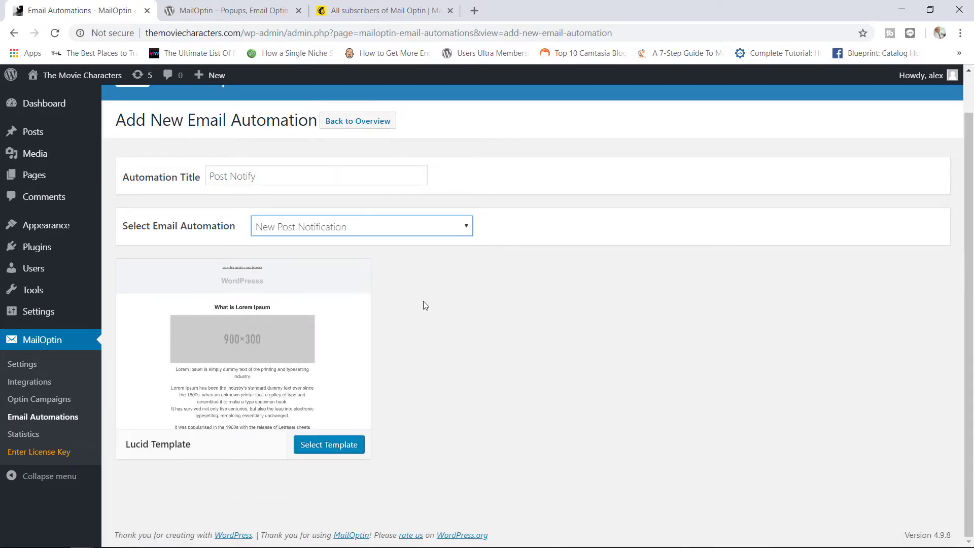
click(325, 445)
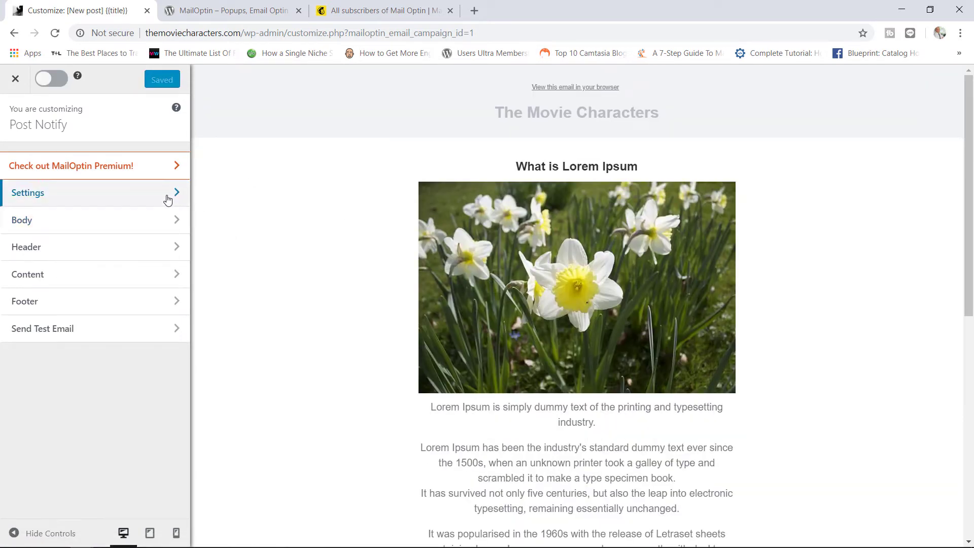
Step: Look through the email body styling and general settings, selecting the email subject text
click(156, 220)
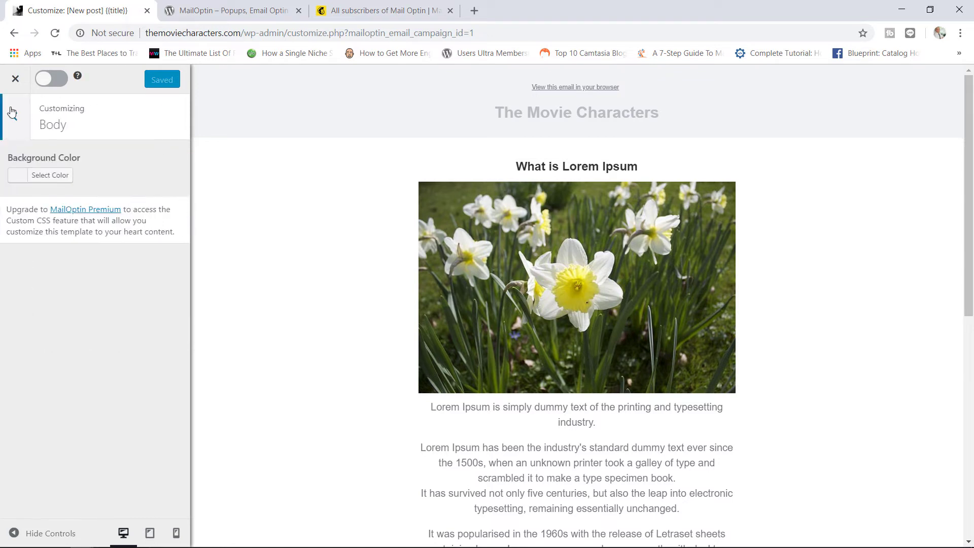
click(14, 117)
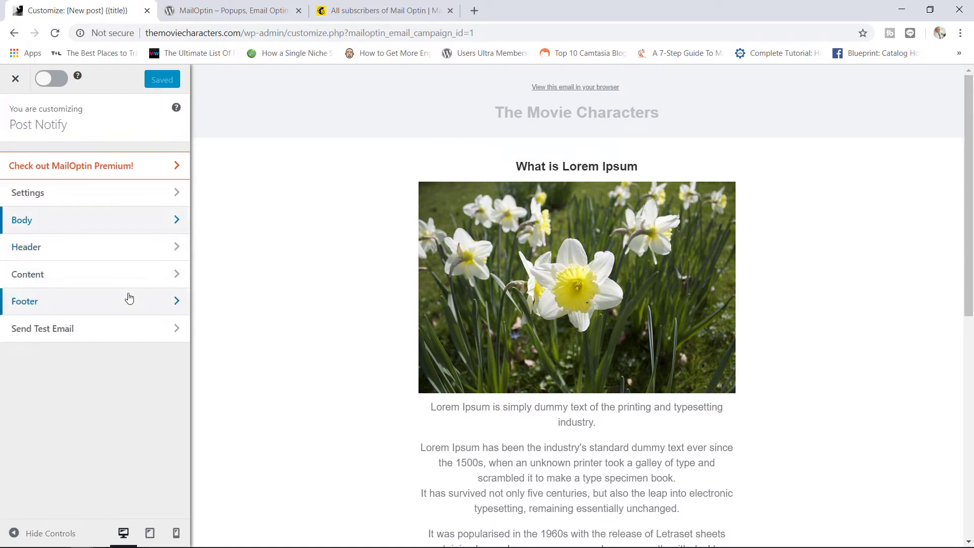
click(134, 199)
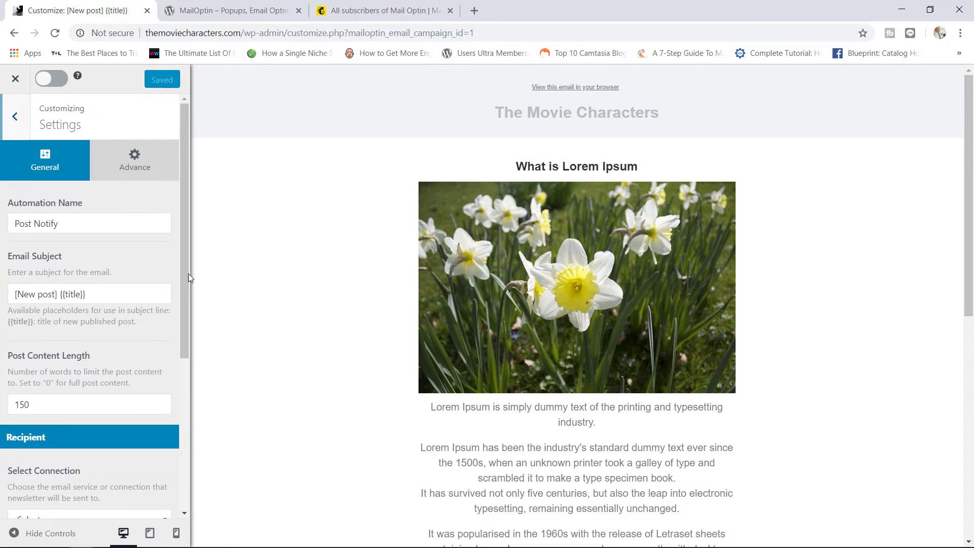
drag(187, 273, 180, 349)
click(174, 301)
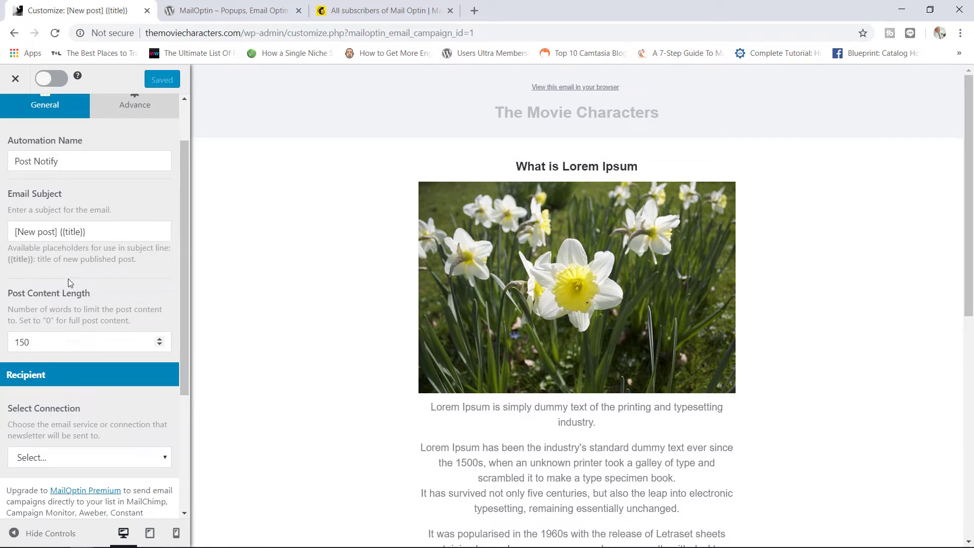
triple_click(92, 233)
scroll(181, 285, down, 1)
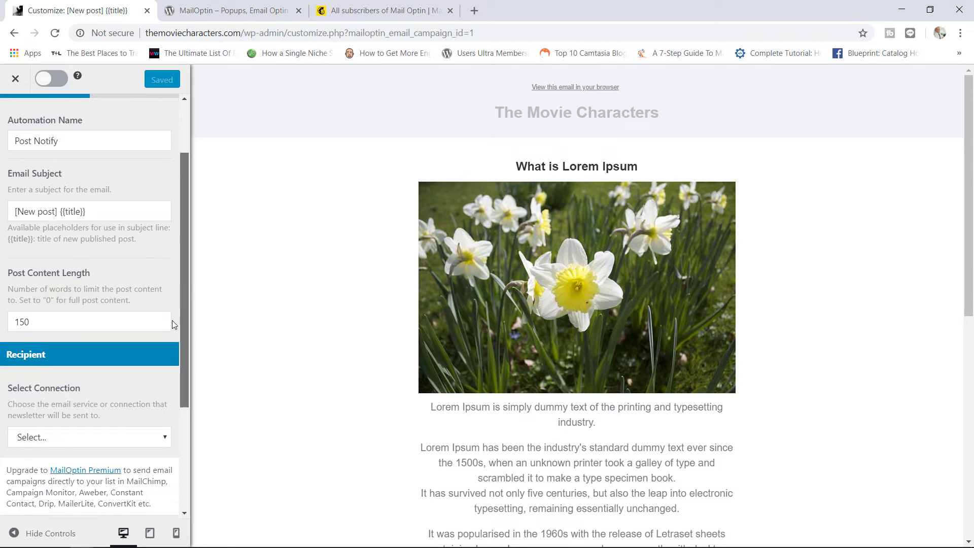
scroll(172, 325, down, 3)
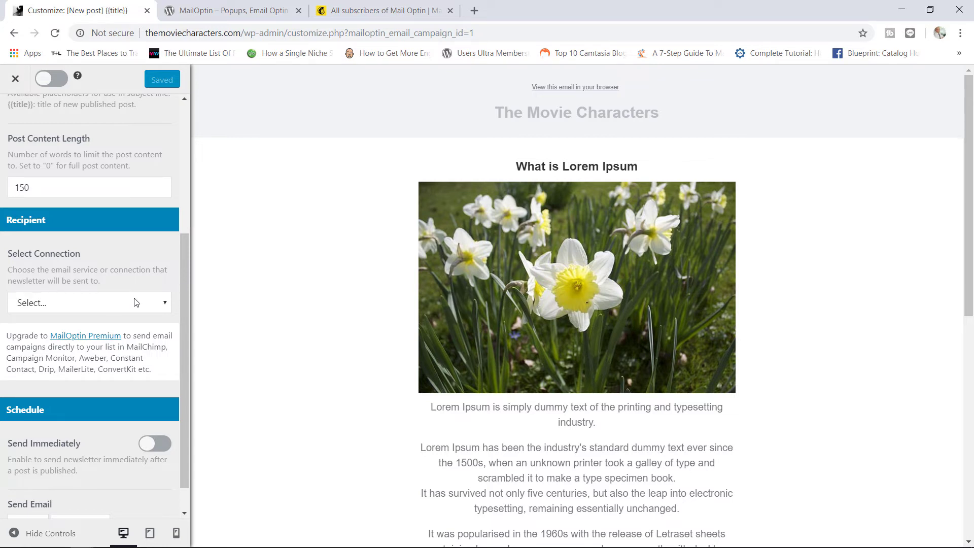
Step: Send Post Notify to Registered Users immediately on publish, then activate and save it
click(112, 301)
click(86, 333)
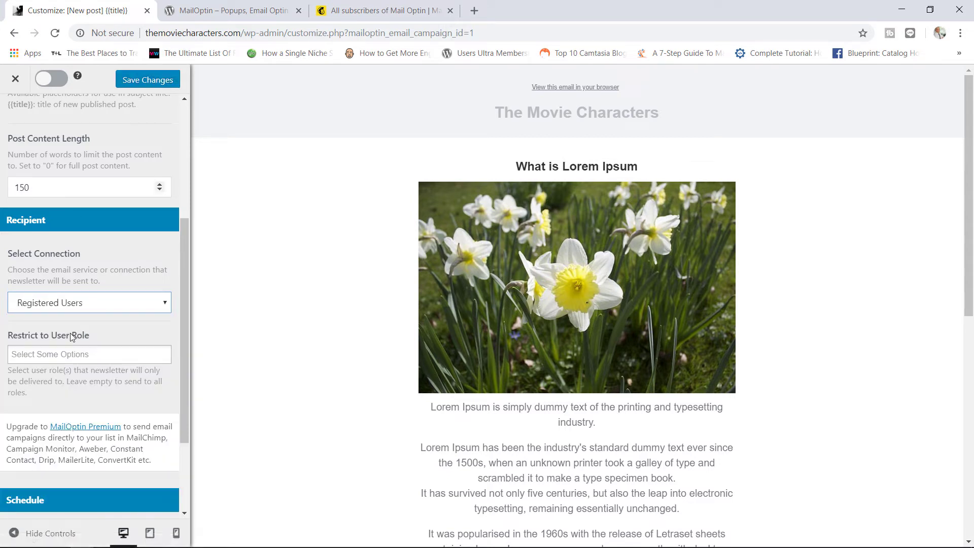
click(97, 348)
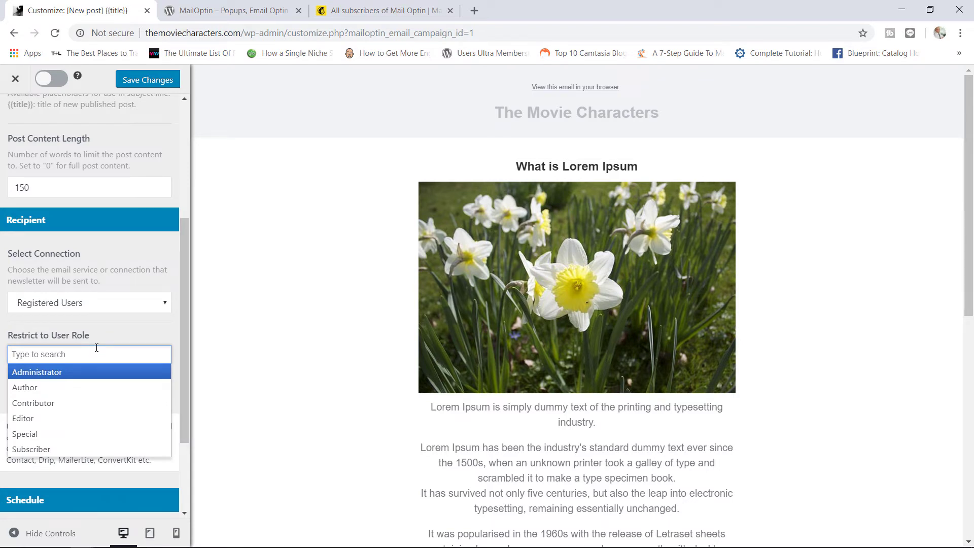
click(130, 331)
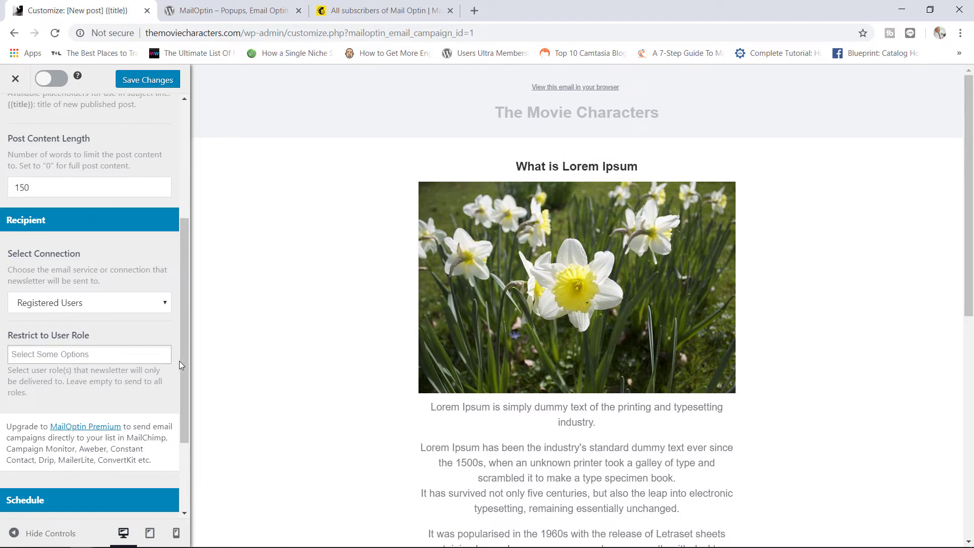
drag(185, 364, 185, 428)
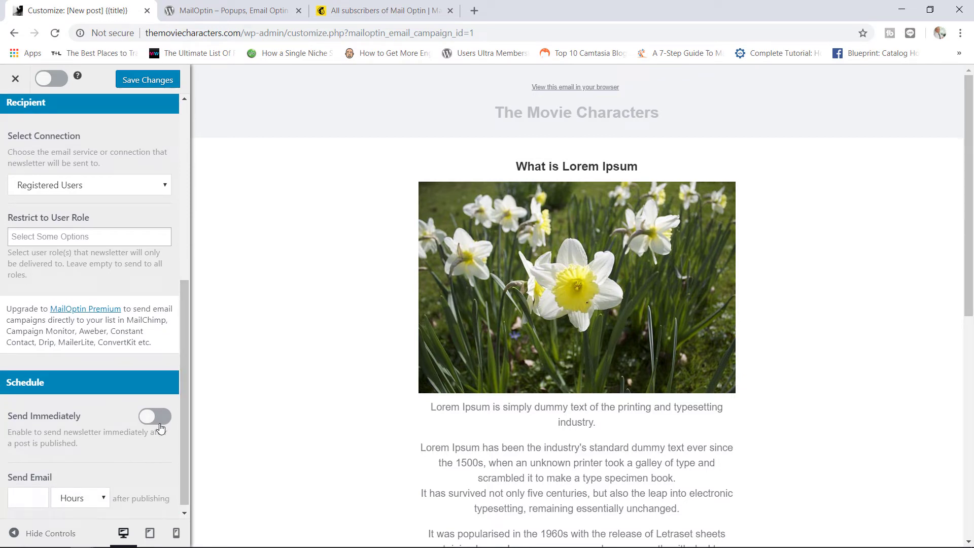
click(161, 426)
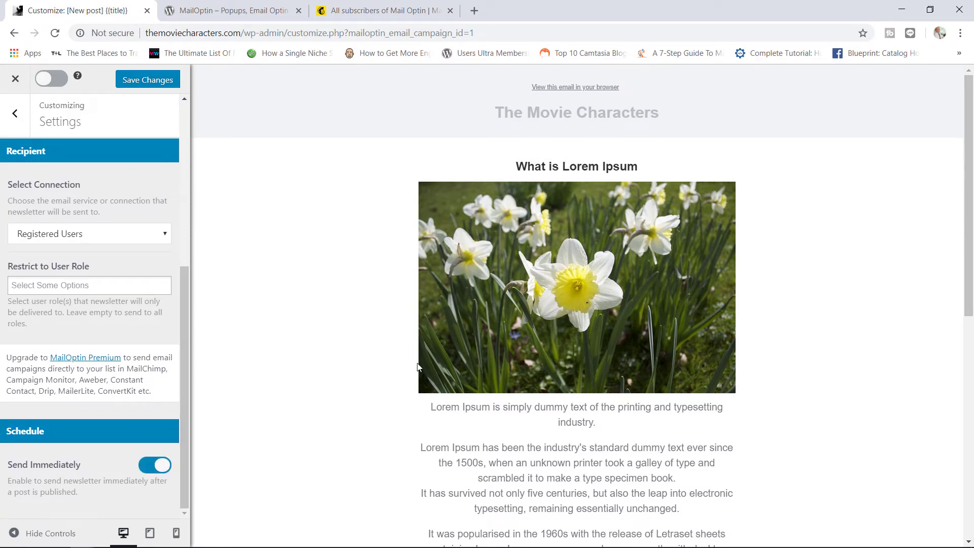
drag(181, 362, 185, 201)
click(61, 85)
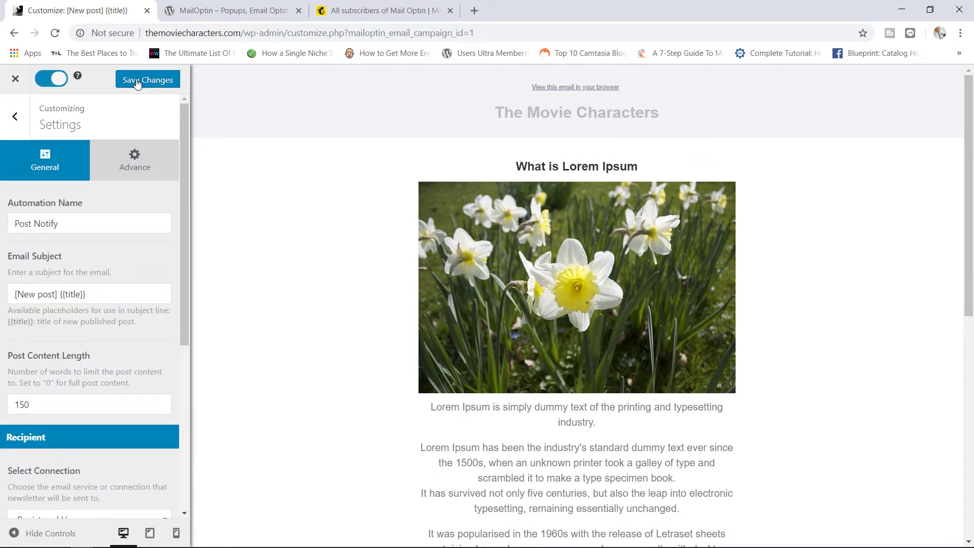
click(157, 85)
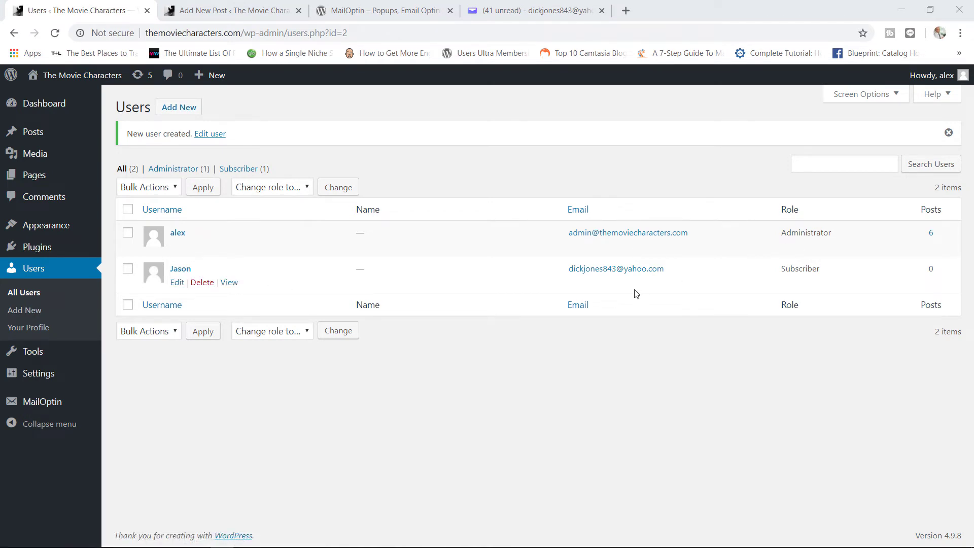
Step: Close the Users page and publish the 'Halloween Movie Review' post
click(147, 11)
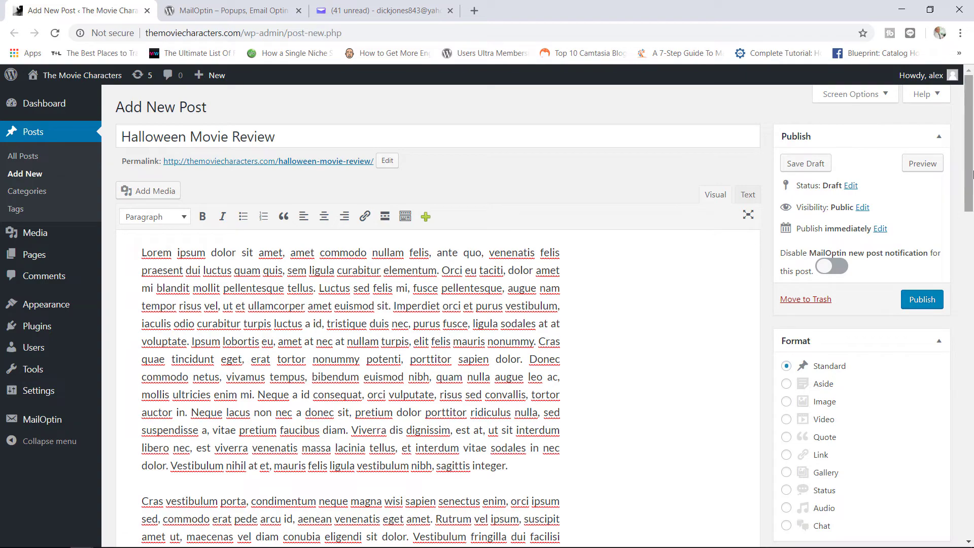
click(969, 304)
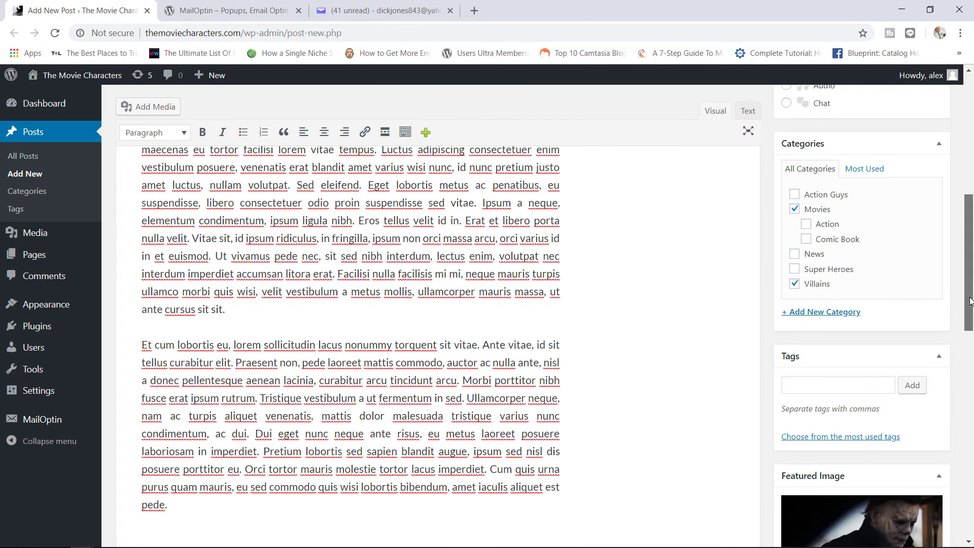
drag(969, 300, 971, 182)
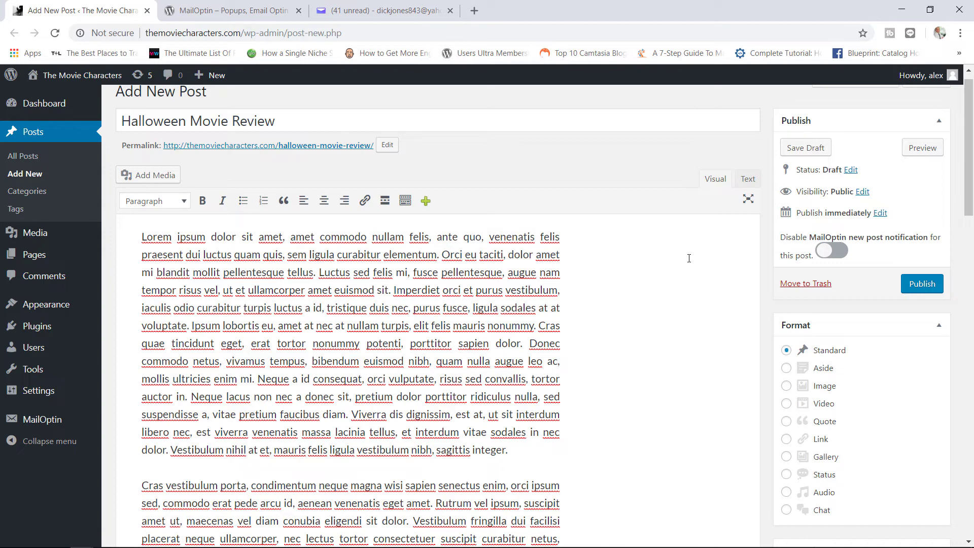
click(921, 287)
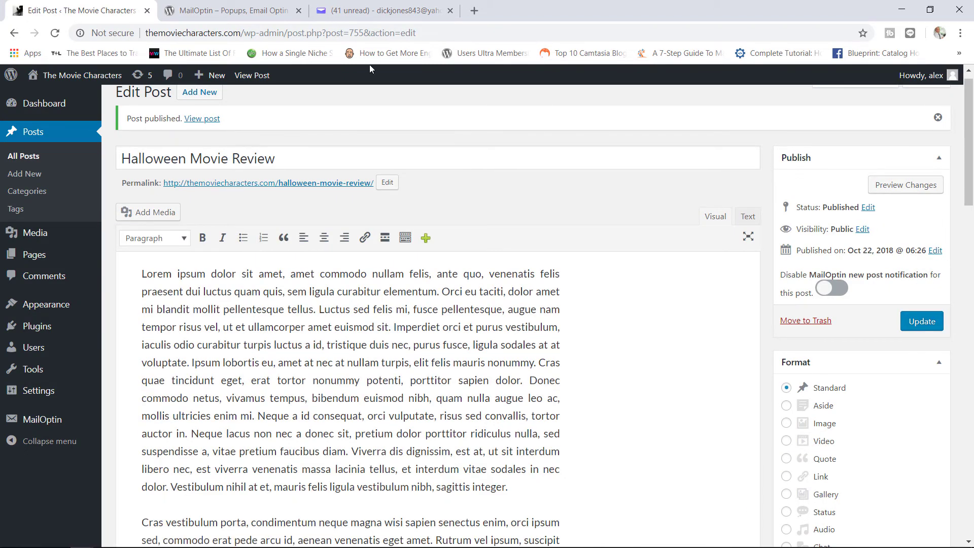
click(359, 11)
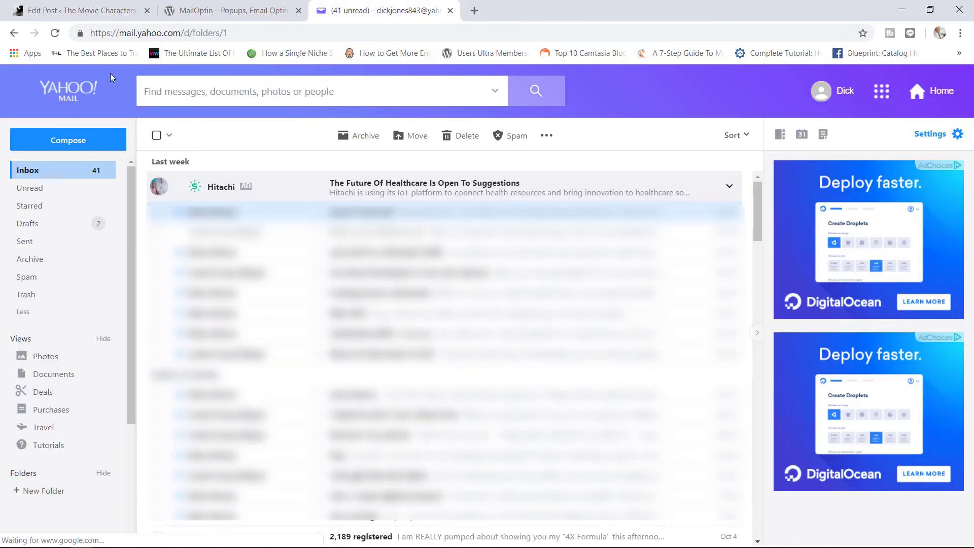
Step: Reload the inbox and read the '[New post] Halloween Movie Review' notification with its featured image
click(55, 33)
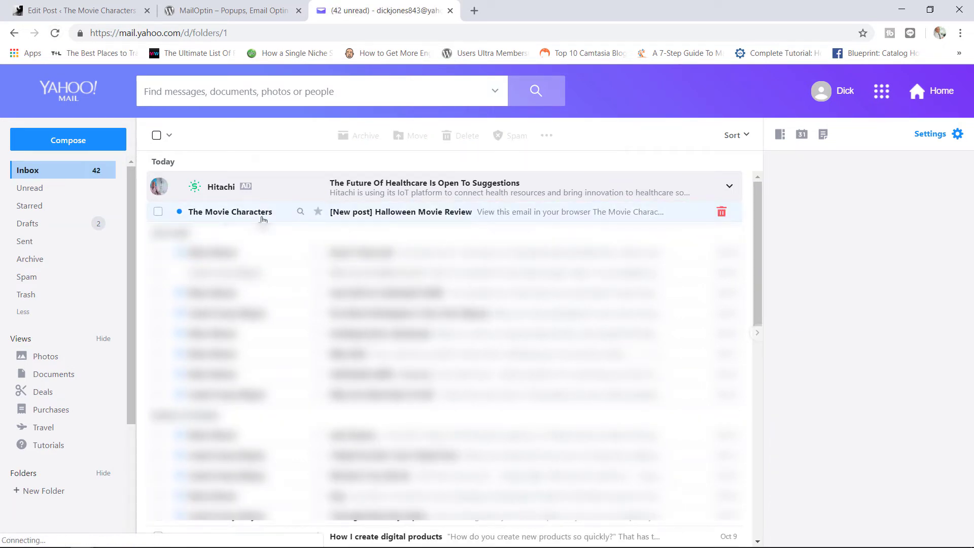
click(445, 215)
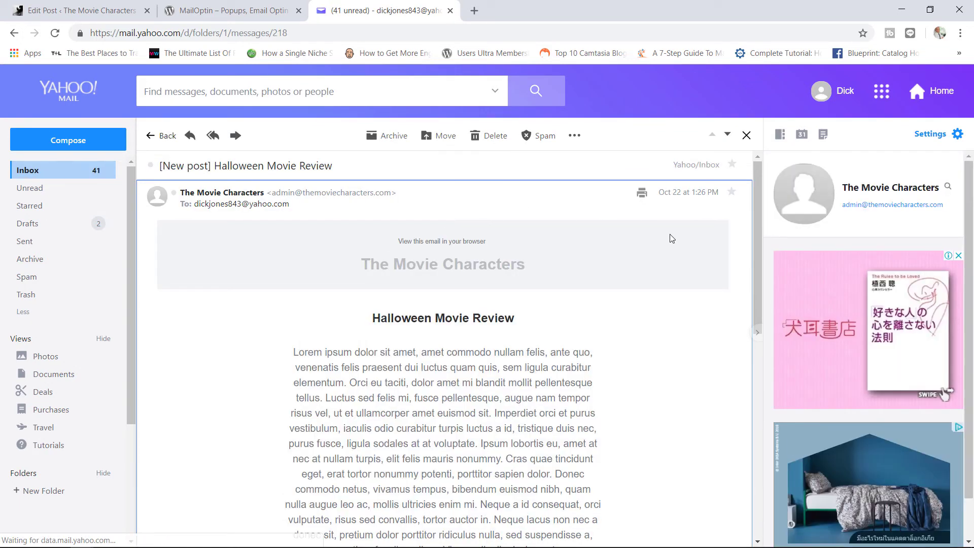
drag(755, 207, 747, 274)
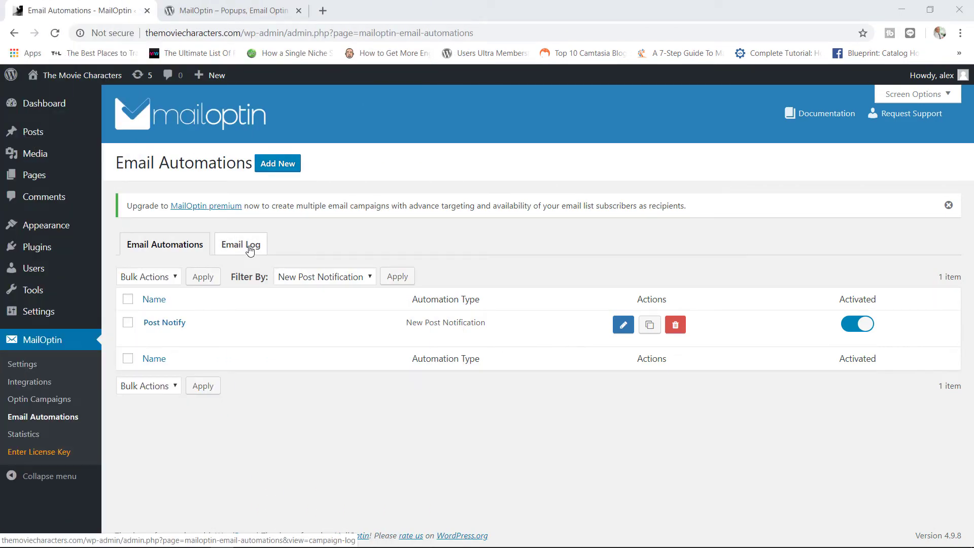
Step: Check the Email Log for the processed notification, then view the PRO-locked Optin Statistics page
click(250, 248)
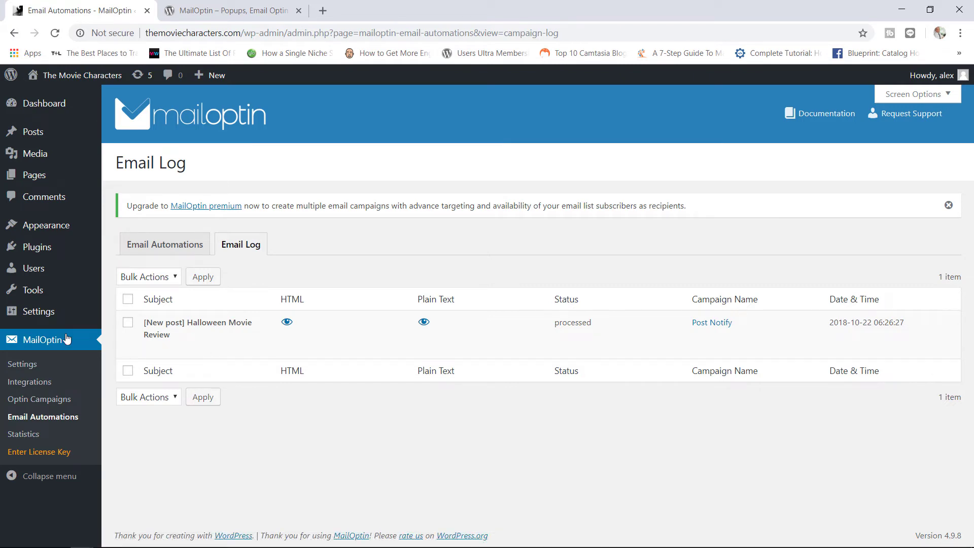
click(44, 441)
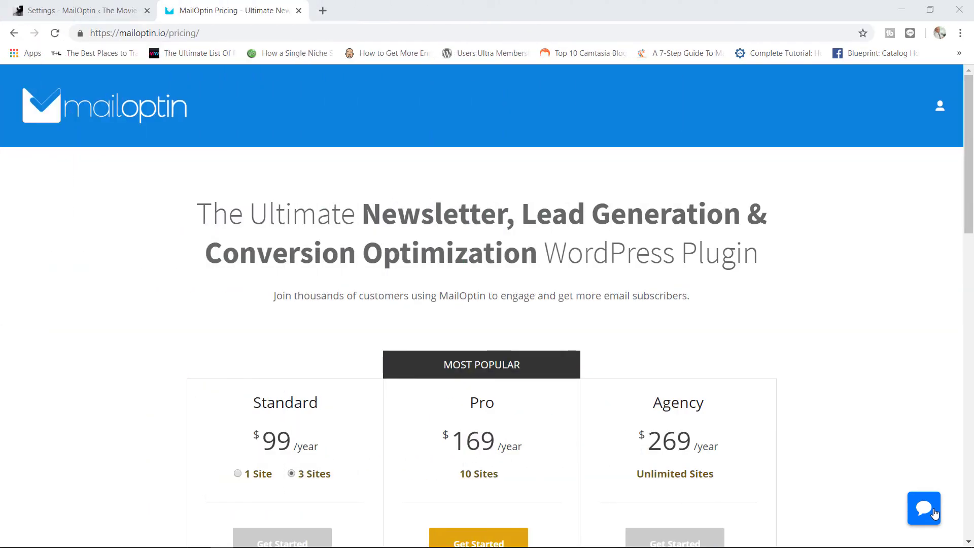
Step: Price the Standard plan for 1 site ($69/year), review the feature lists, then return to MailOptin Settings
drag(970, 227, 966, 277)
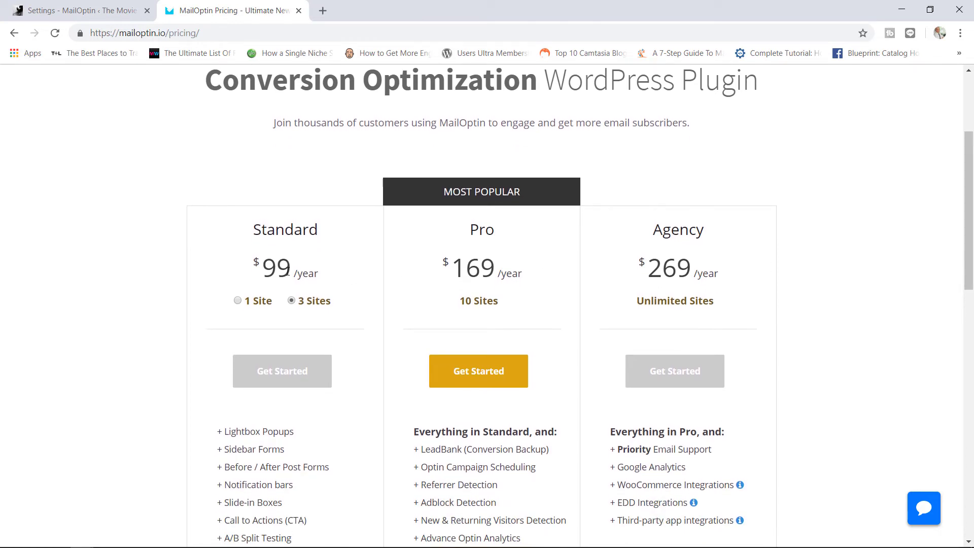
click(240, 301)
drag(969, 204, 935, 296)
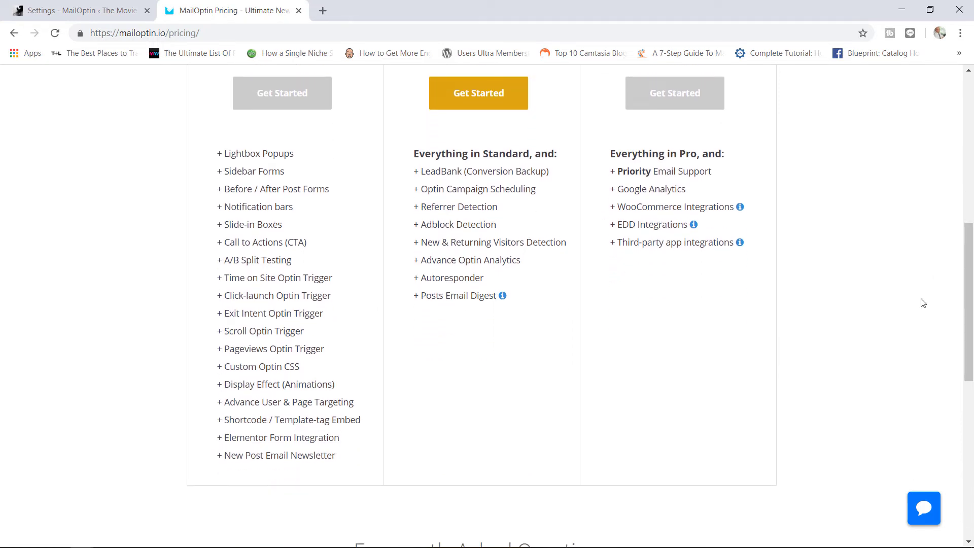
mouse_move(958, 293)
mouse_down()
mouse_move(971, 232)
mouse_move(971, 281)
mouse_up()
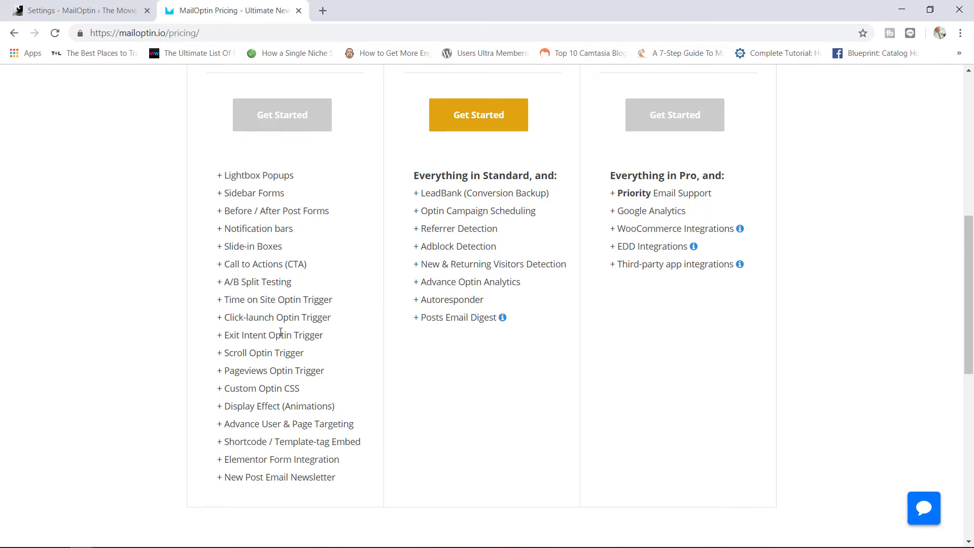
drag(969, 298, 973, 250)
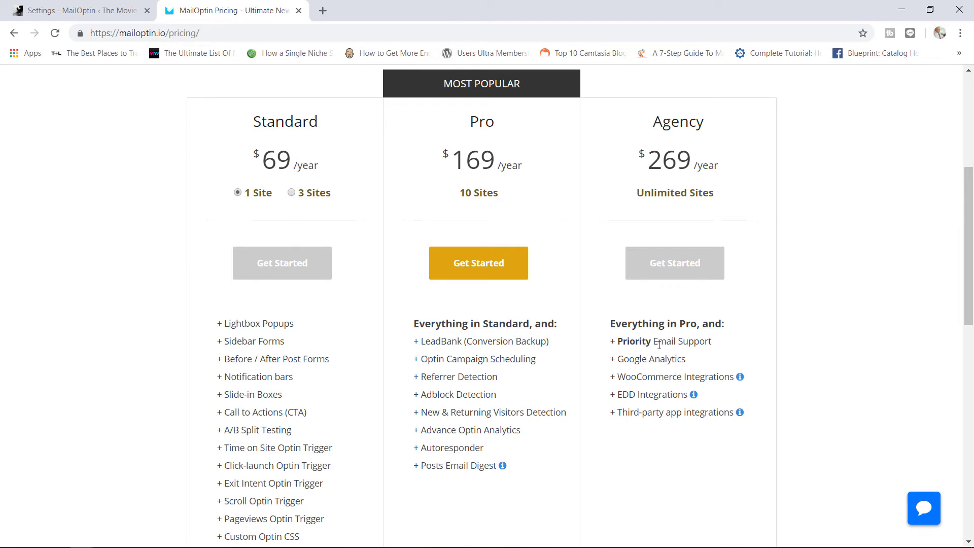
click(80, 4)
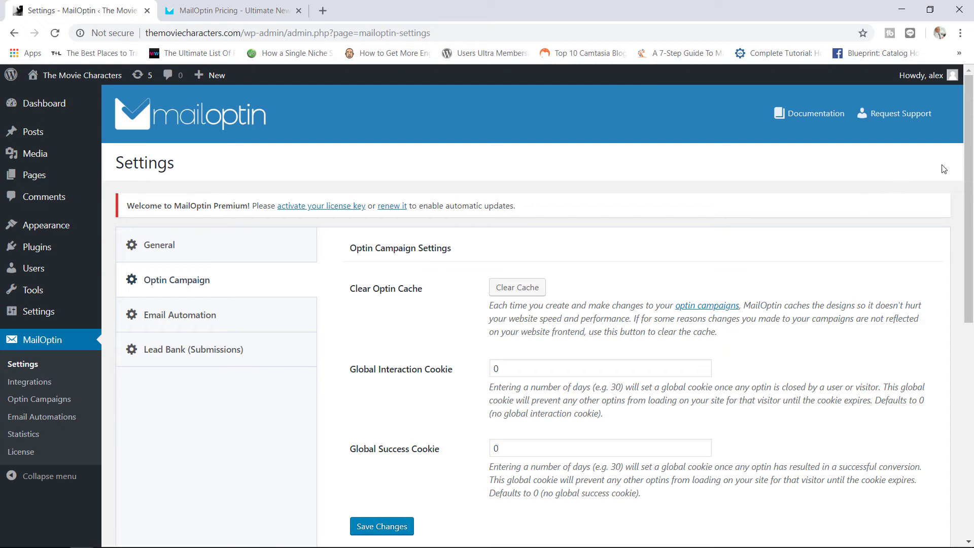
Step: Scroll through the Optin Campaign Settings and back to the top
drag(964, 163, 963, 202)
scroll(962, 203, down, 4)
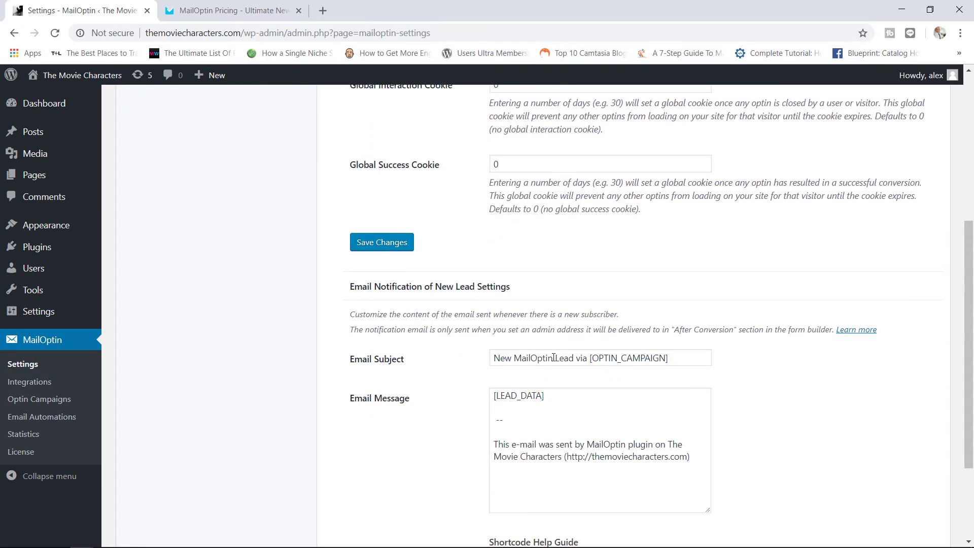
click(967, 131)
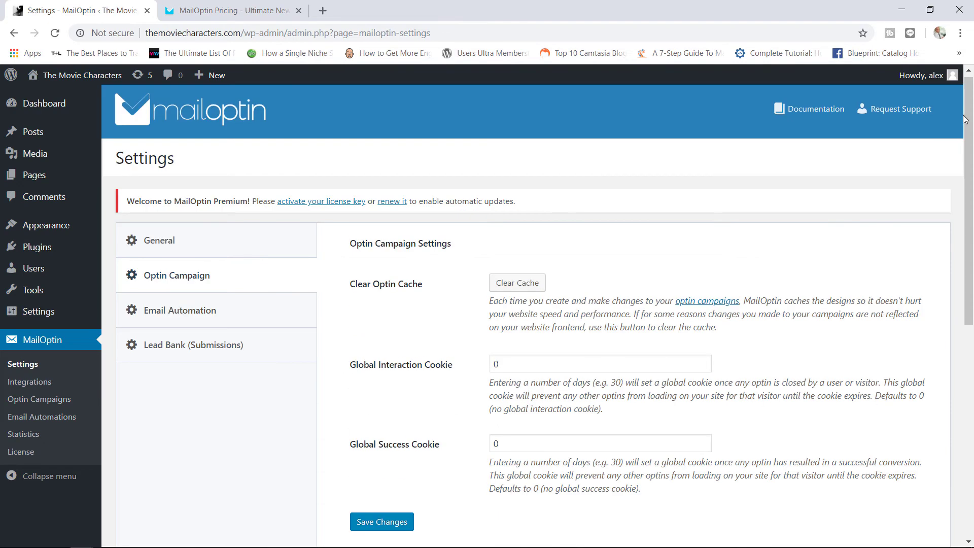
Step: Browse the Integrations page, then go to the Optin Campaigns list
click(49, 382)
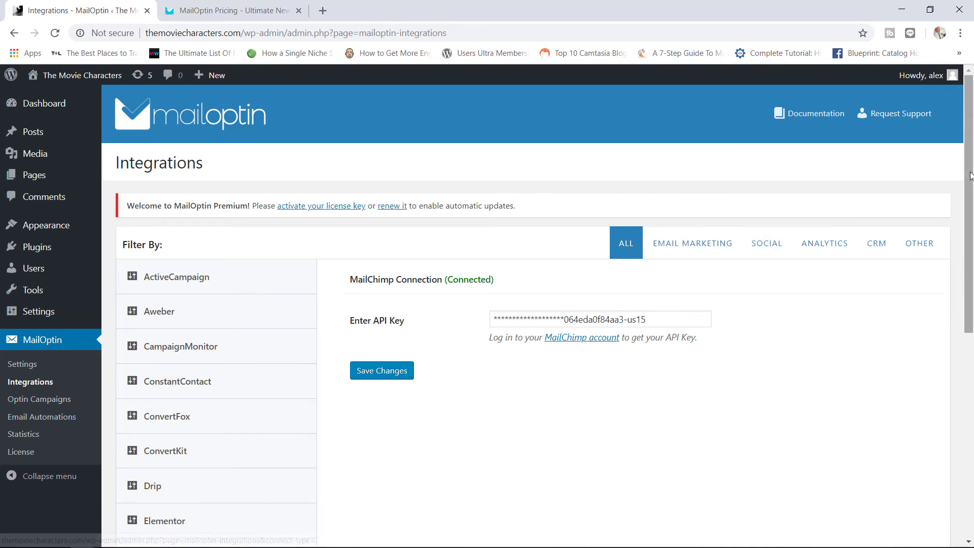
drag(970, 175, 948, 282)
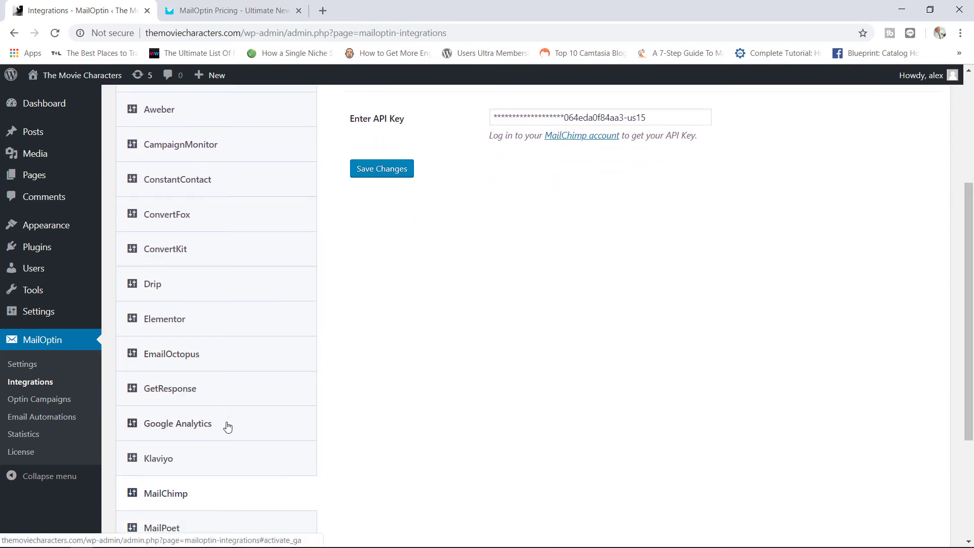
click(72, 405)
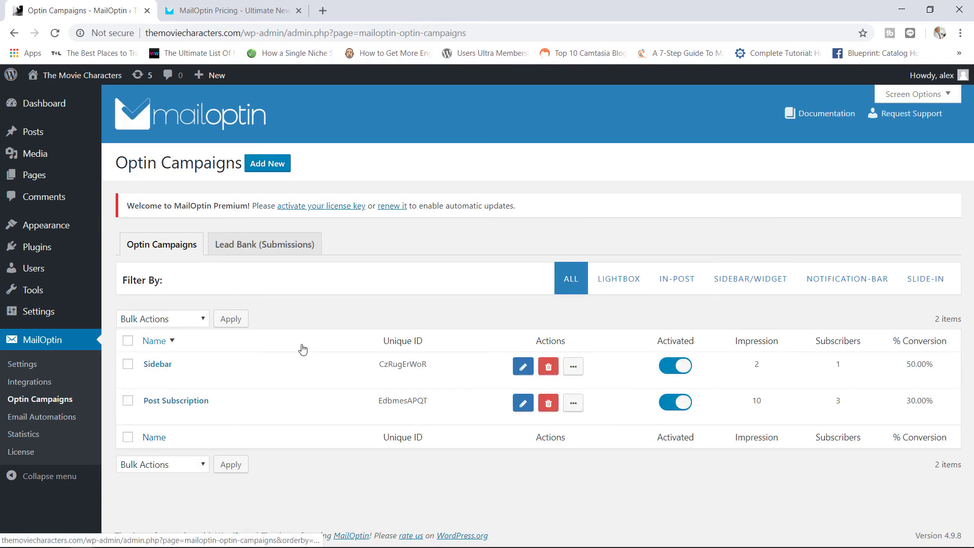
Step: Create a new optin campaign titled 'Test' using the Boldy theme
click(276, 170)
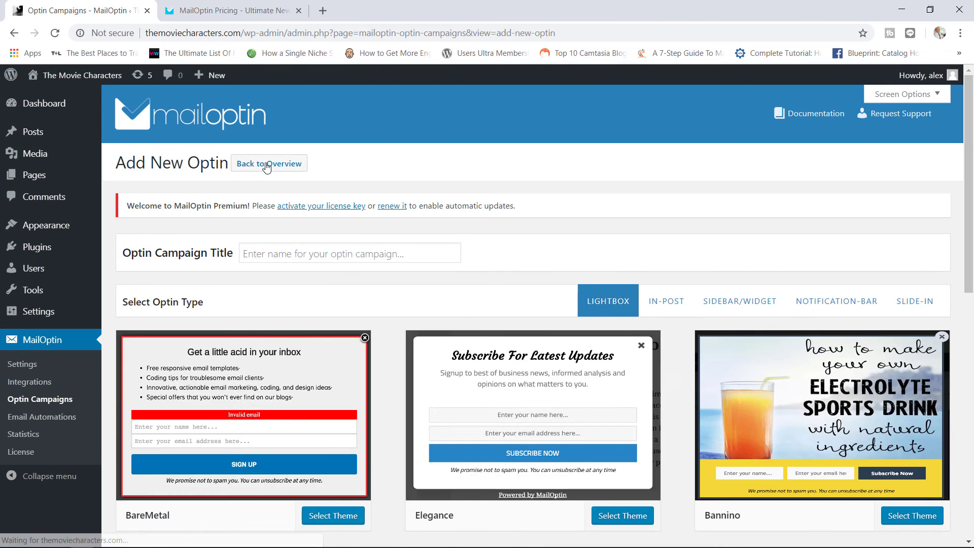
click(305, 253)
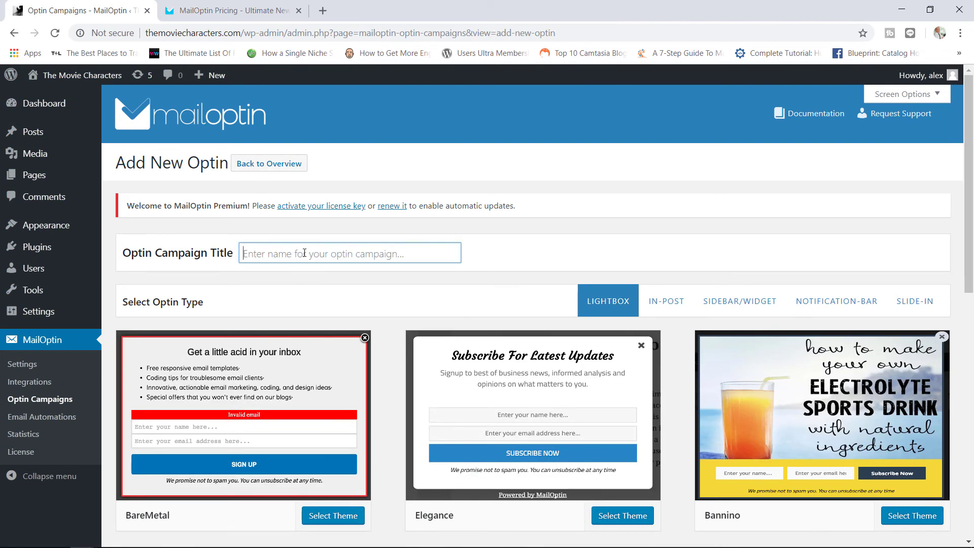
text(Test)
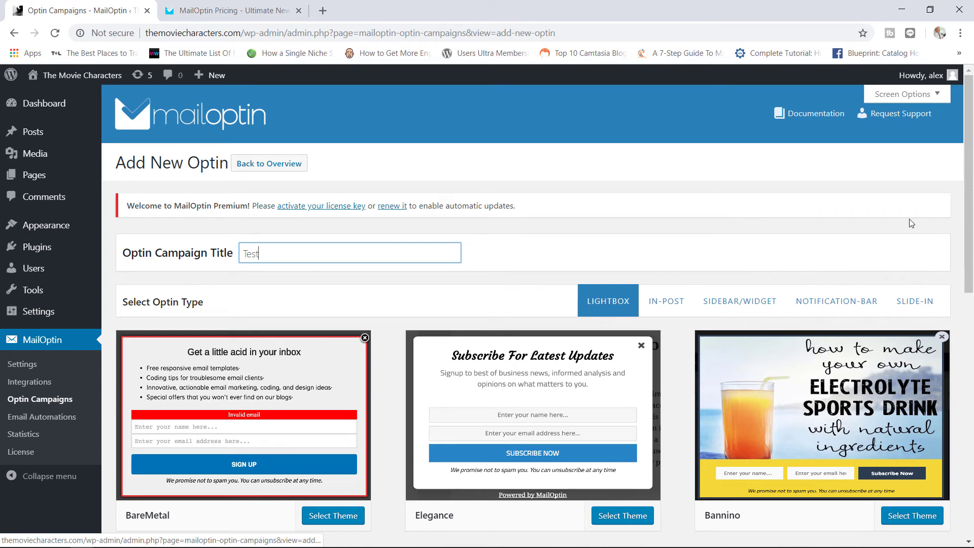
drag(970, 185, 961, 413)
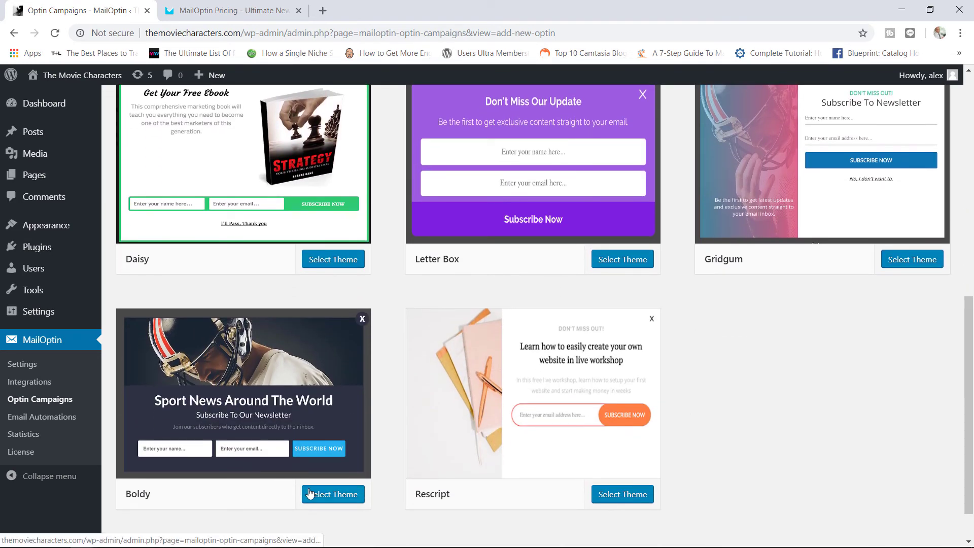
click(334, 497)
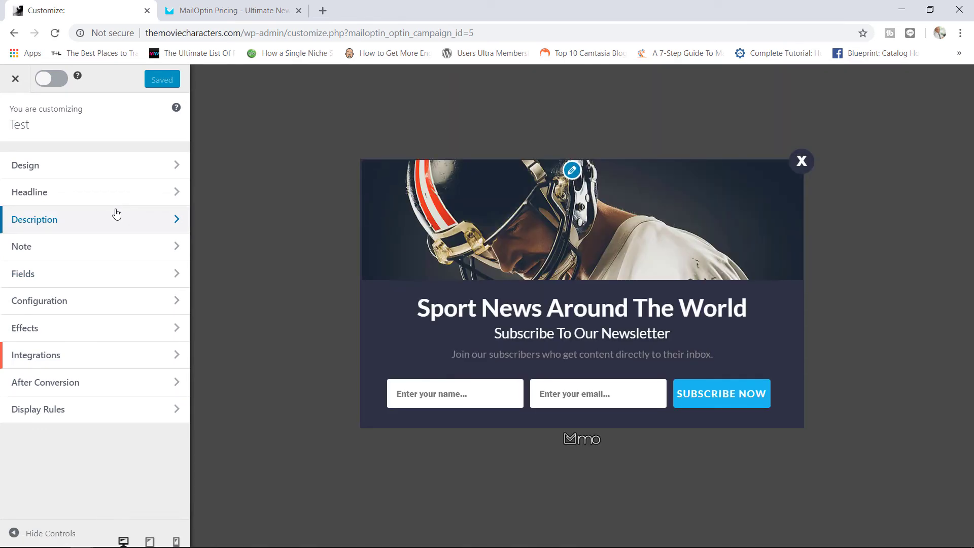
Step: Check the Optin Display Effect animation choices under Effects
click(132, 334)
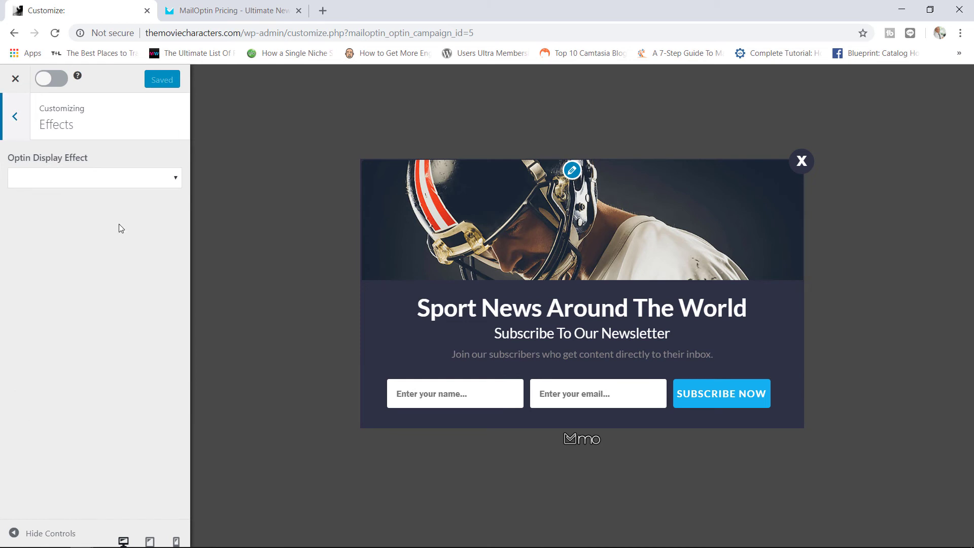
click(175, 179)
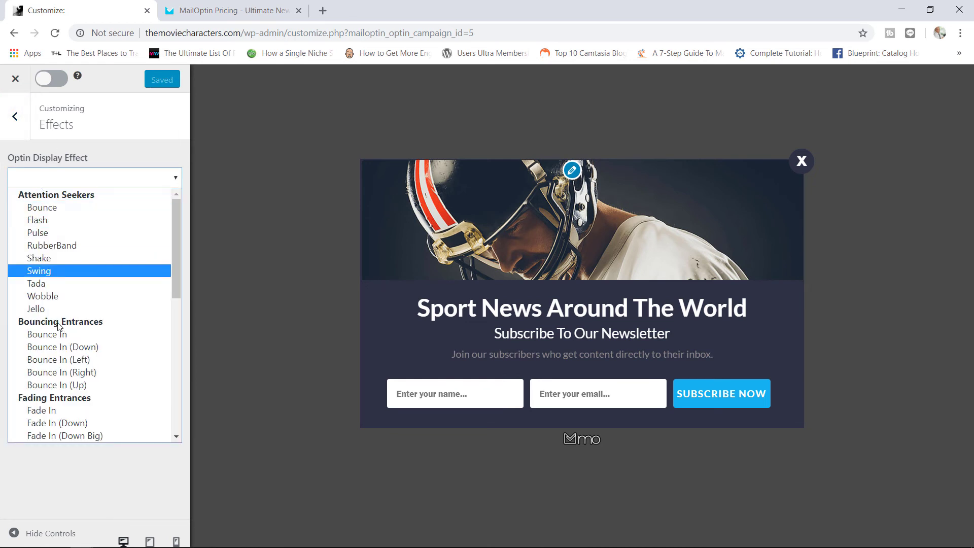
click(15, 116)
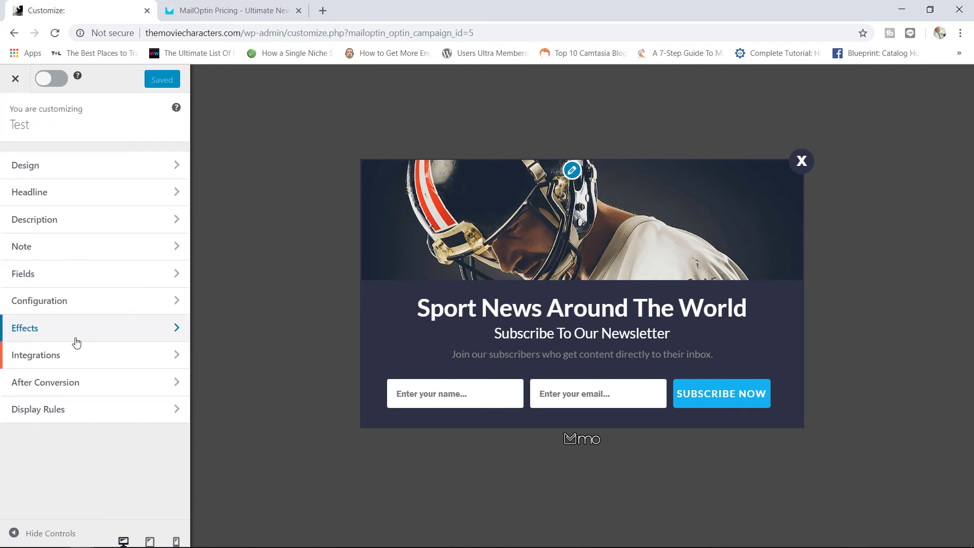
Step: Review the After Conversion success action, message and lead notification settings
click(131, 383)
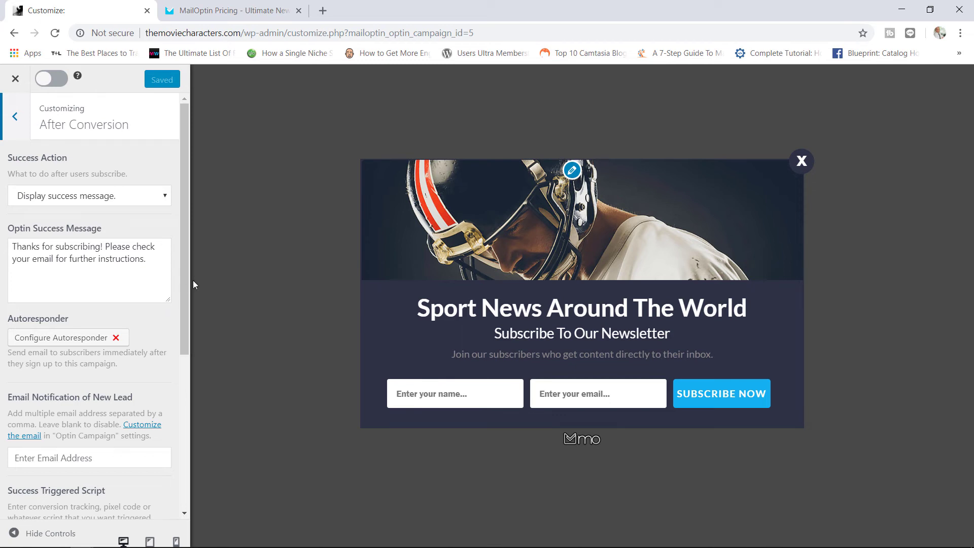
drag(185, 282, 183, 330)
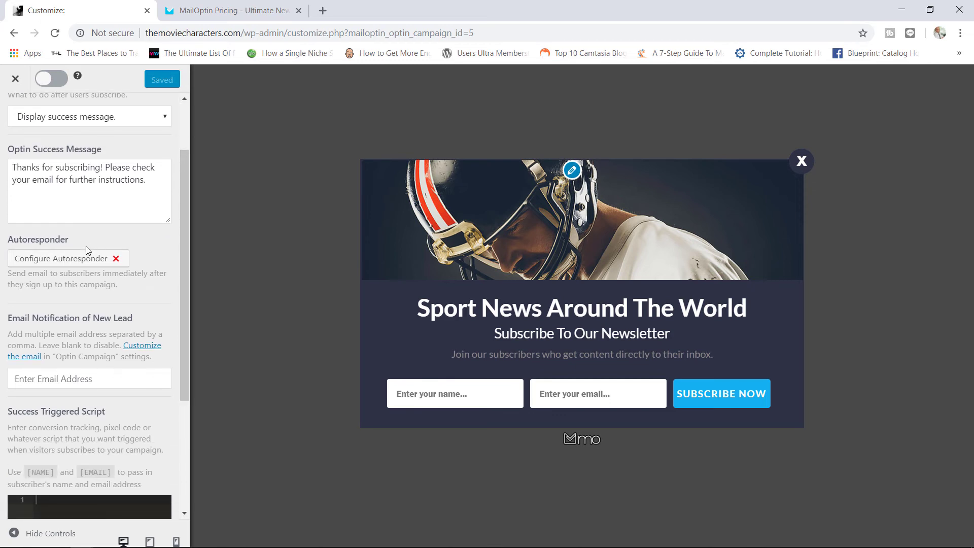
drag(185, 280, 177, 249)
Step: Review the page targeting, Click Launch and timed display rules under Display Rules
click(15, 118)
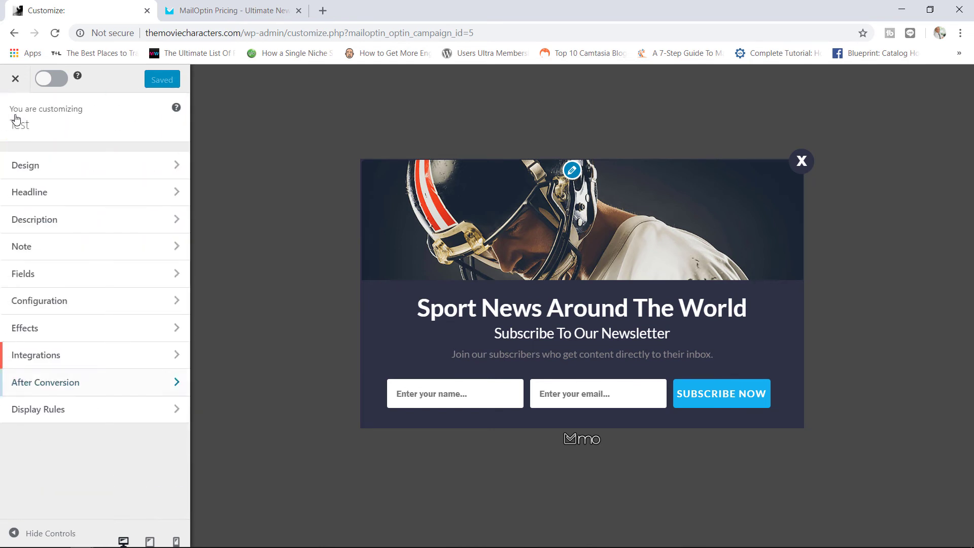
click(83, 417)
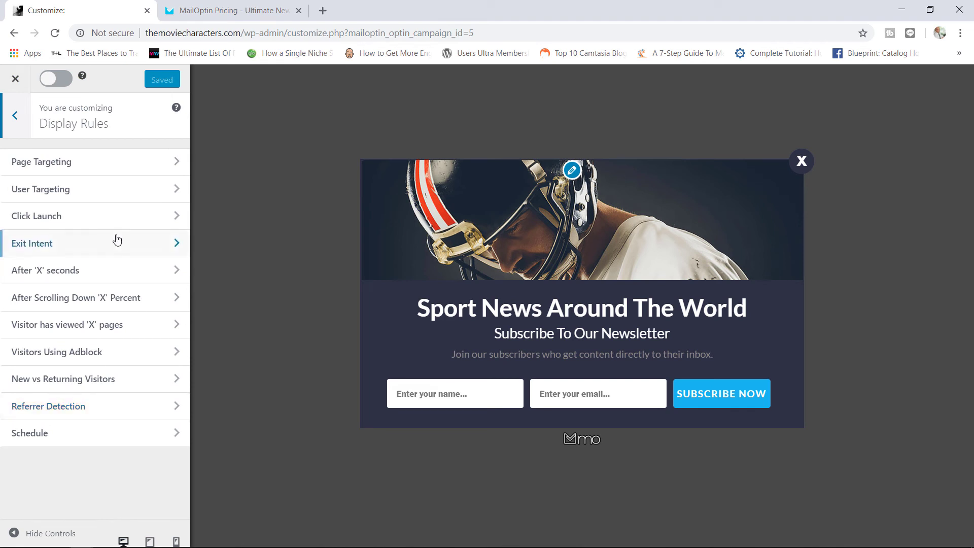
click(152, 161)
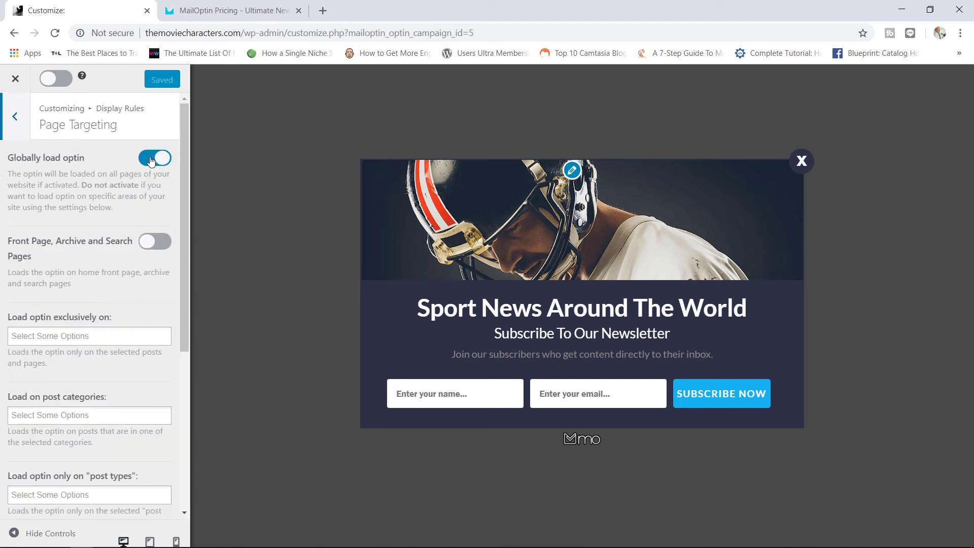
click(16, 117)
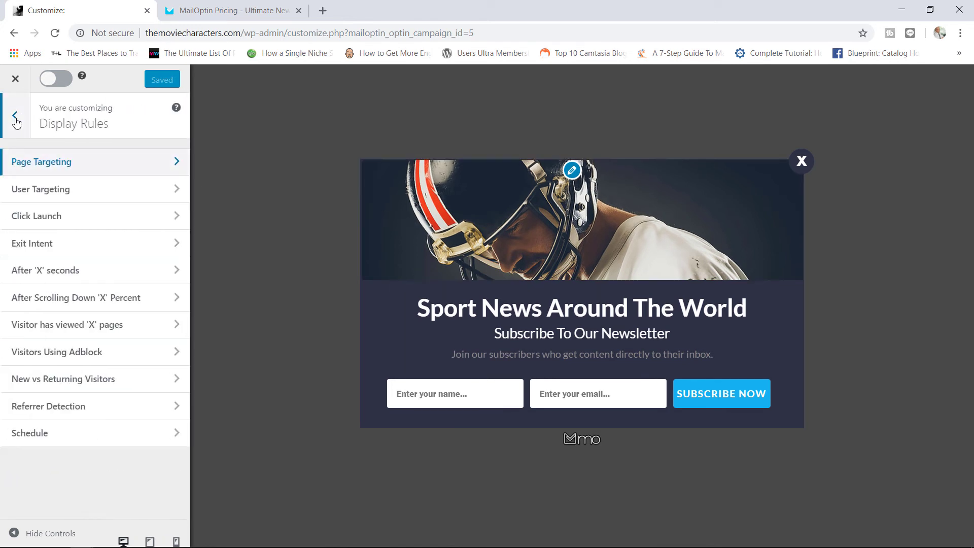
click(67, 219)
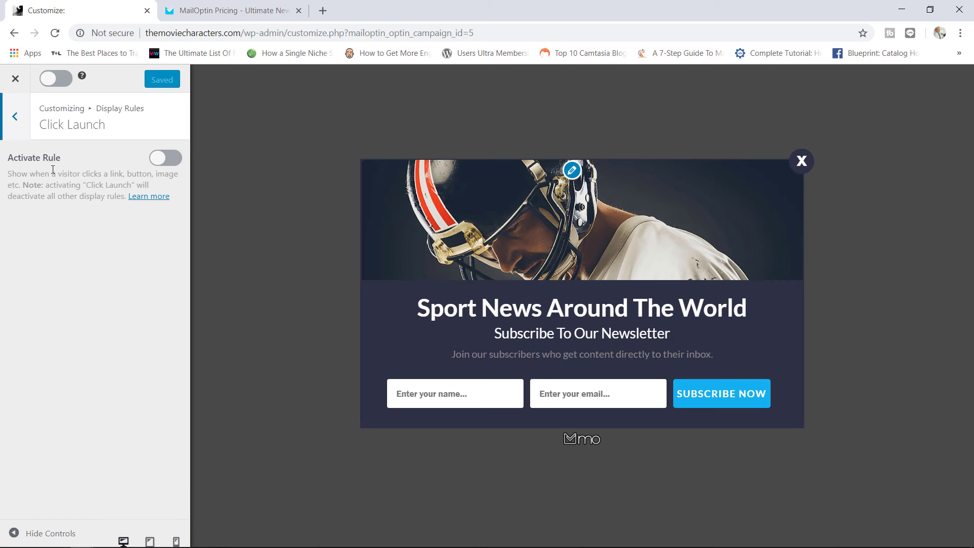
click(15, 117)
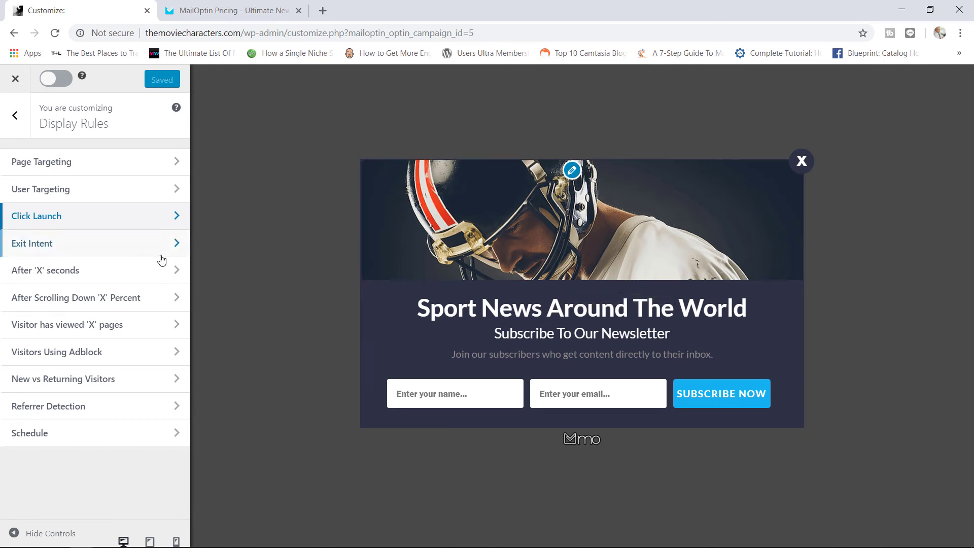
click(144, 274)
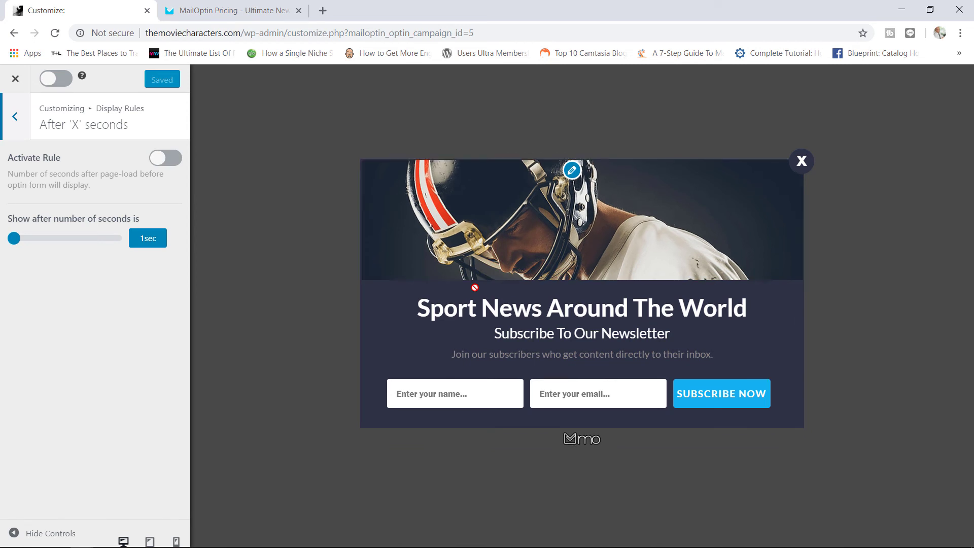
click(15, 116)
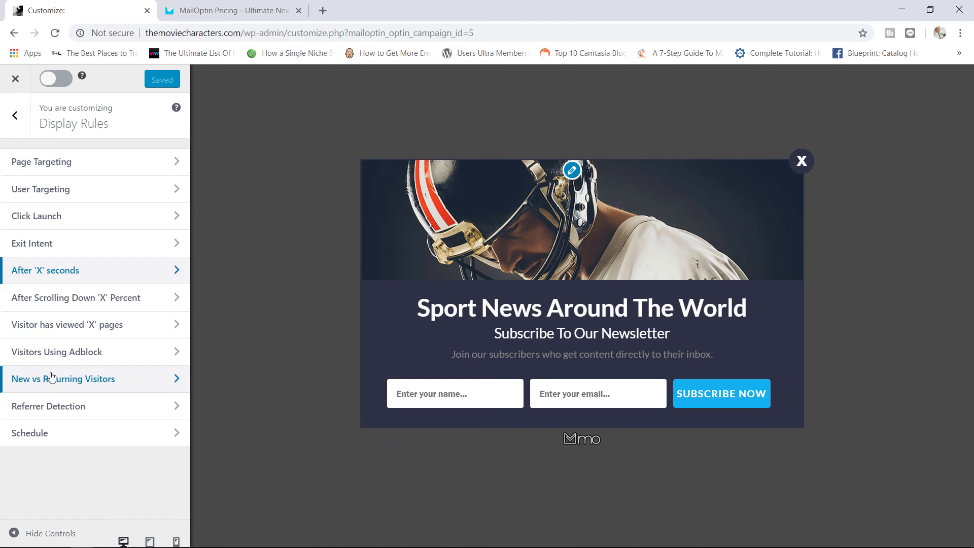
Step: Inspect Referrer Detection's Display Type choices, leaving it inactive at Show To
click(88, 407)
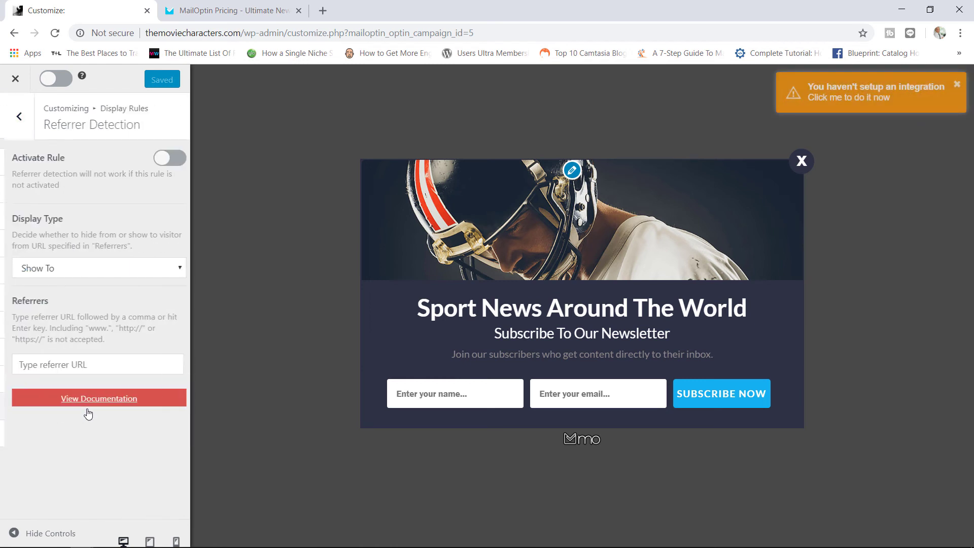
click(126, 275)
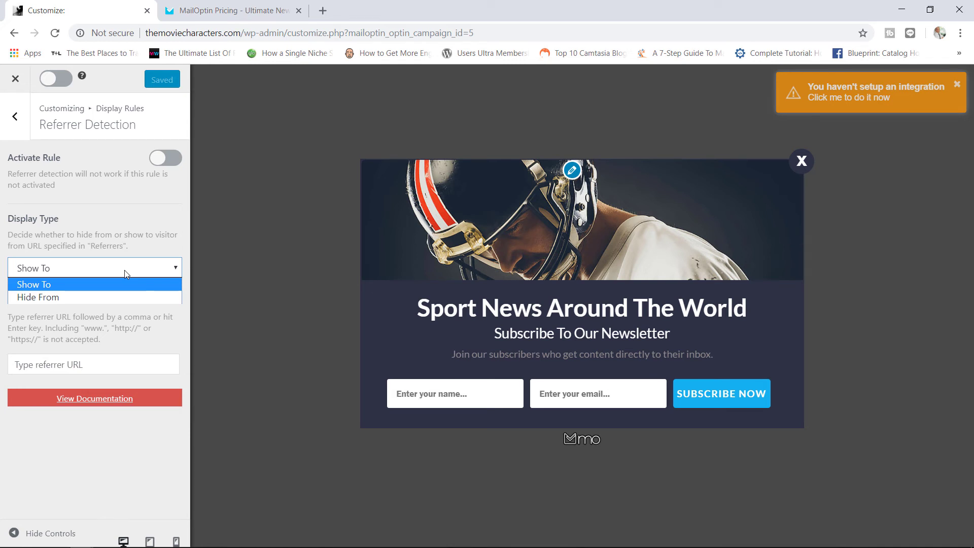
click(16, 119)
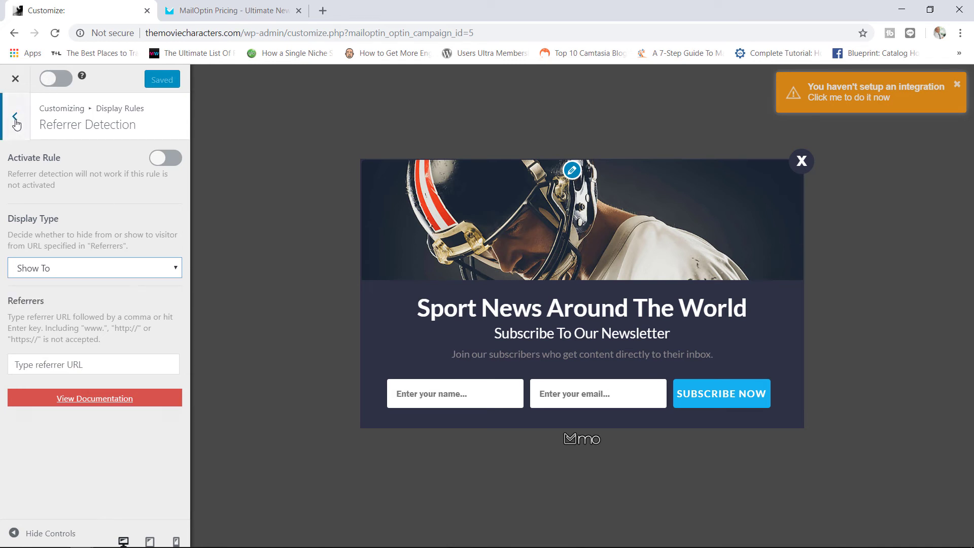
click(16, 122)
click(15, 119)
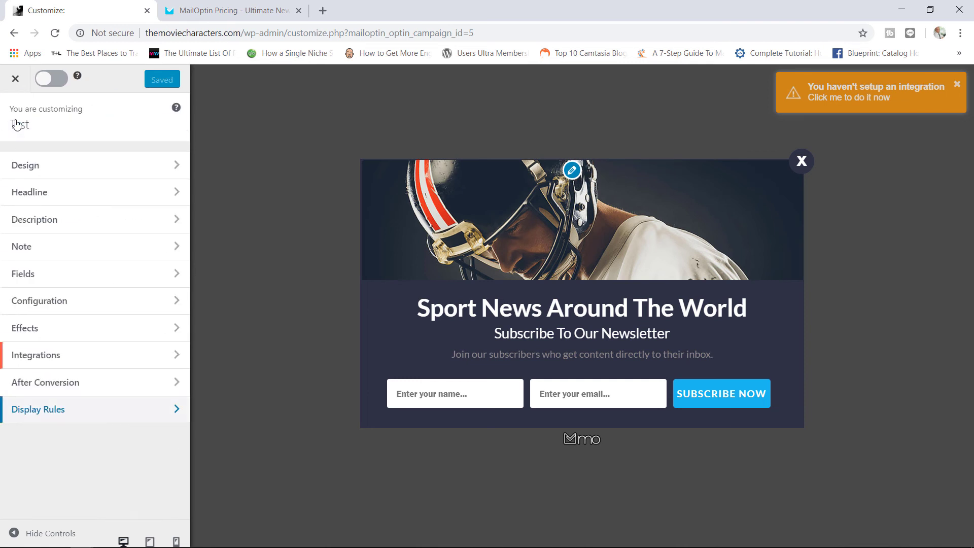
Step: Close the customizer and filter campaigns by Notification-Bar, then Slide-in
click(15, 80)
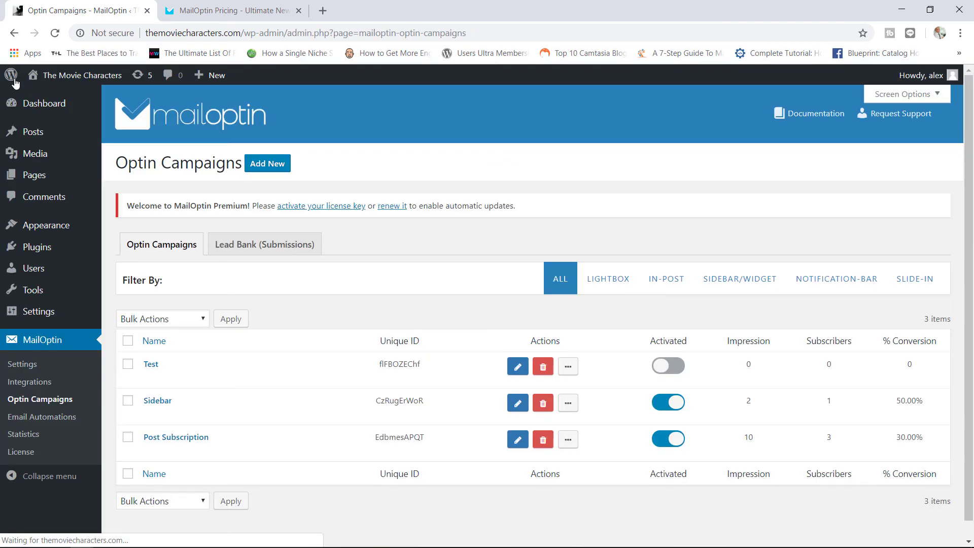
click(829, 285)
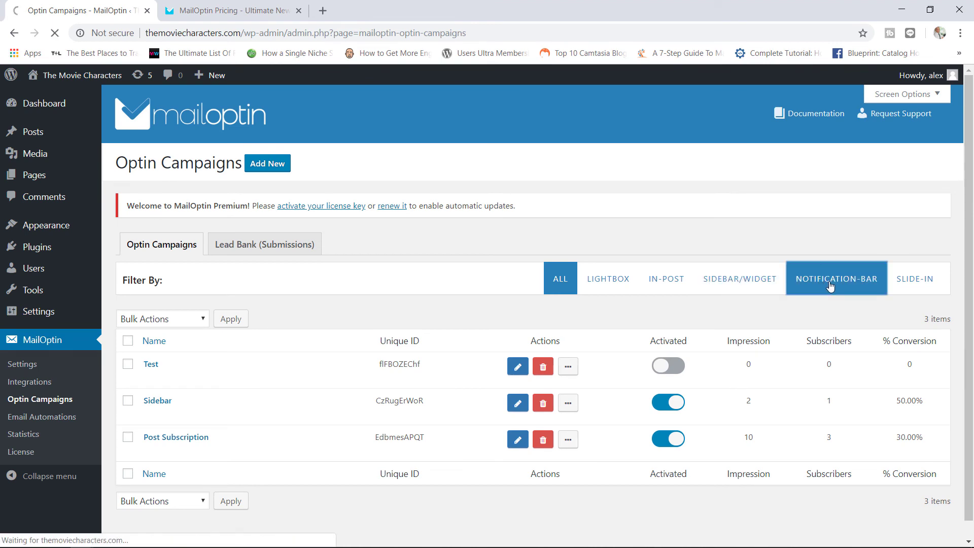
click(909, 283)
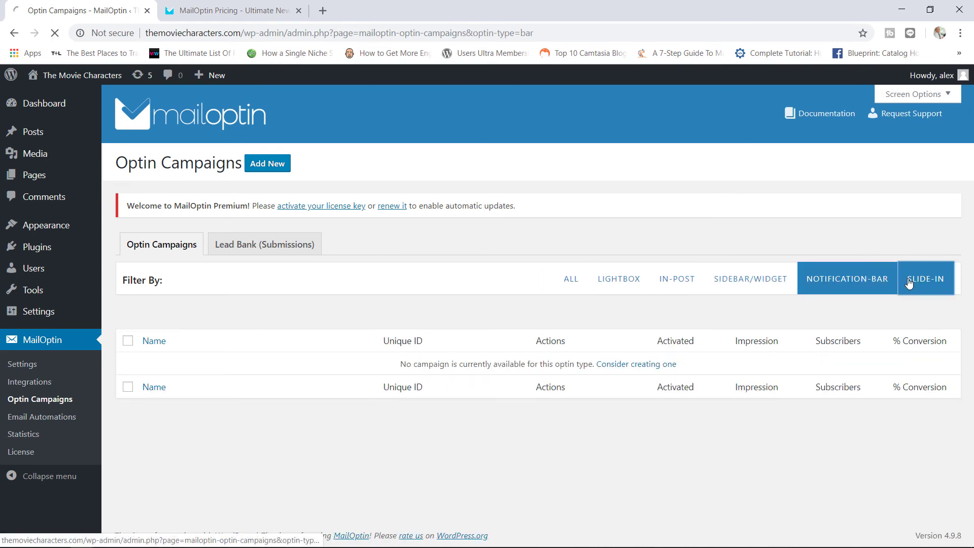
Step: View Email Automations and optin Statistics, then return to Optin Campaigns
click(60, 420)
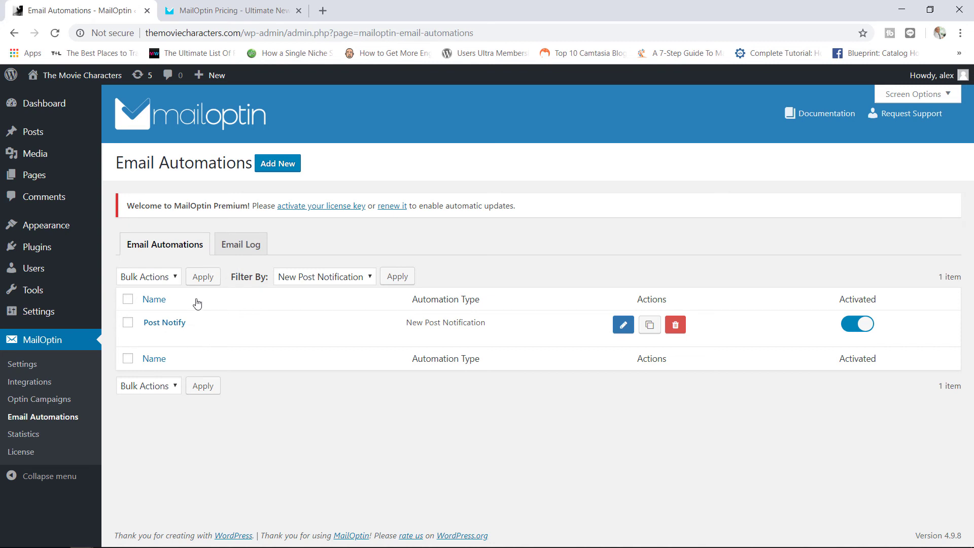
click(55, 437)
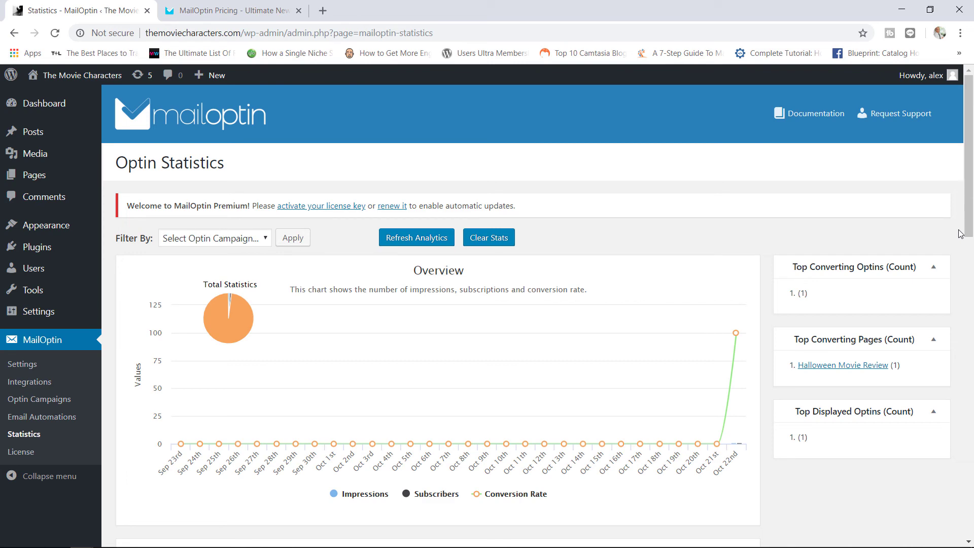
drag(971, 192, 964, 172)
click(76, 401)
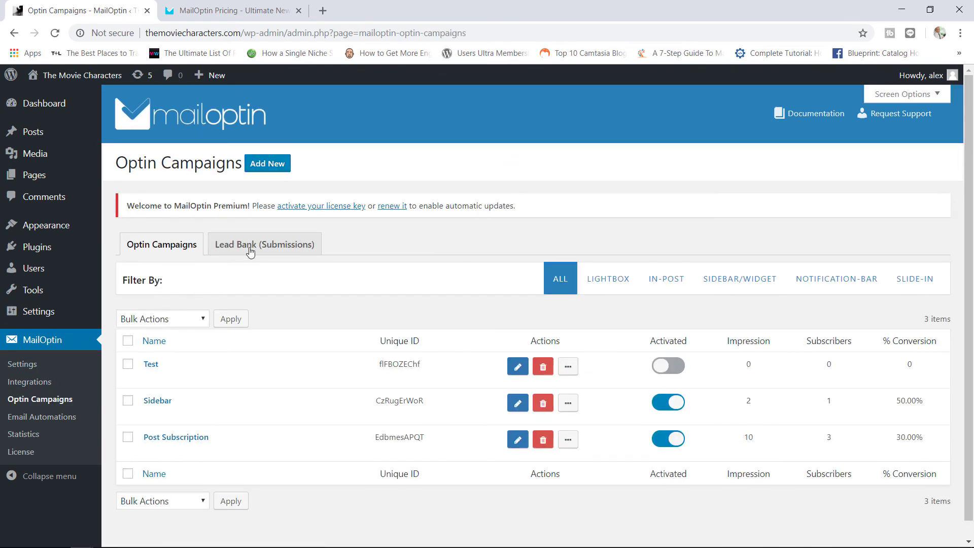
Step: Open the Lead Bank (Submissions) page and follow its Learn more documentation link
click(260, 246)
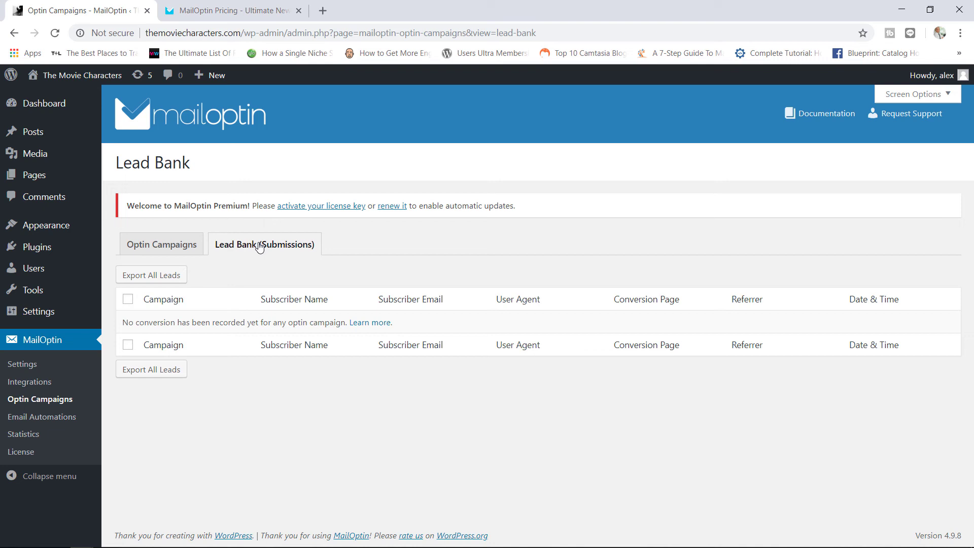
click(369, 323)
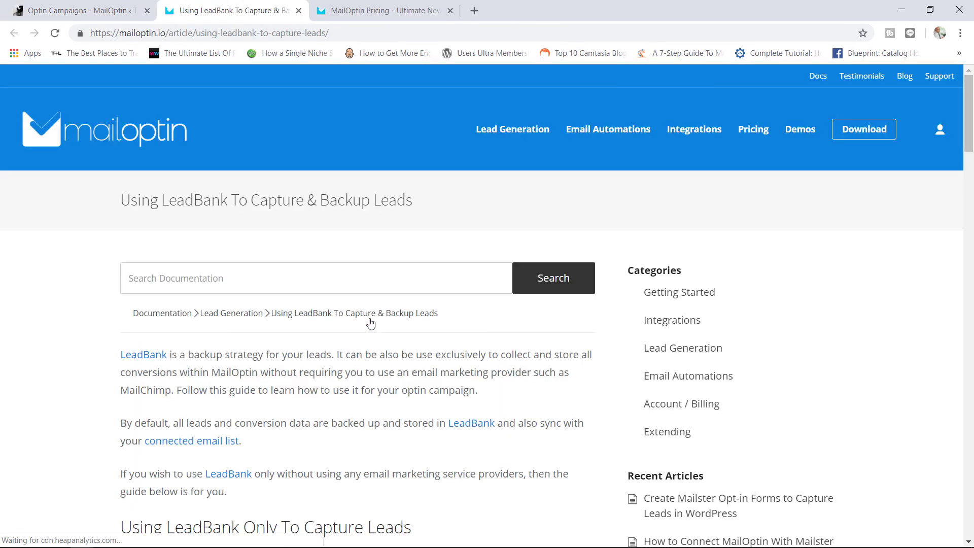
Step: Read through the 'Using LeadBank To Capture & Backup Leads' article, then return to WordPress
drag(972, 110, 972, 174)
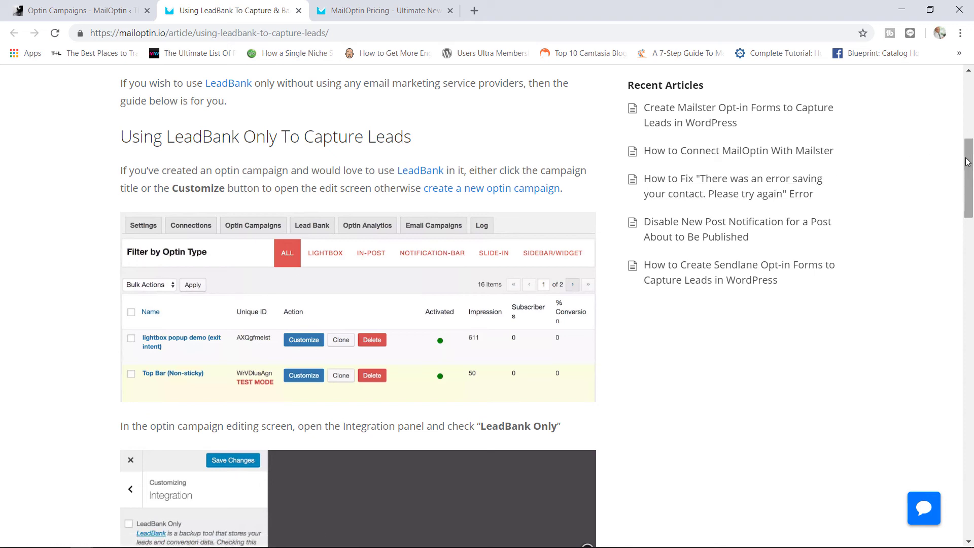
drag(968, 163, 924, 274)
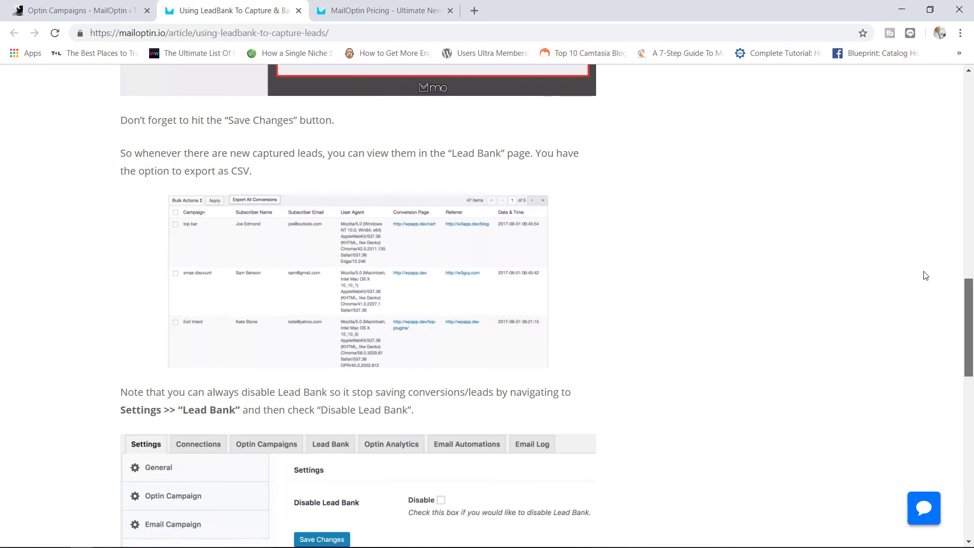
drag(924, 271, 924, 271)
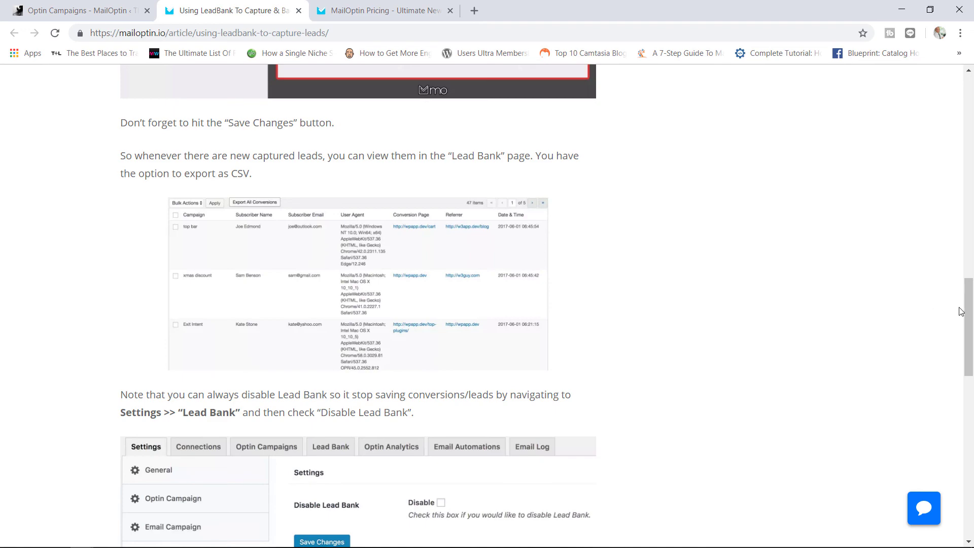
drag(967, 308, 970, 110)
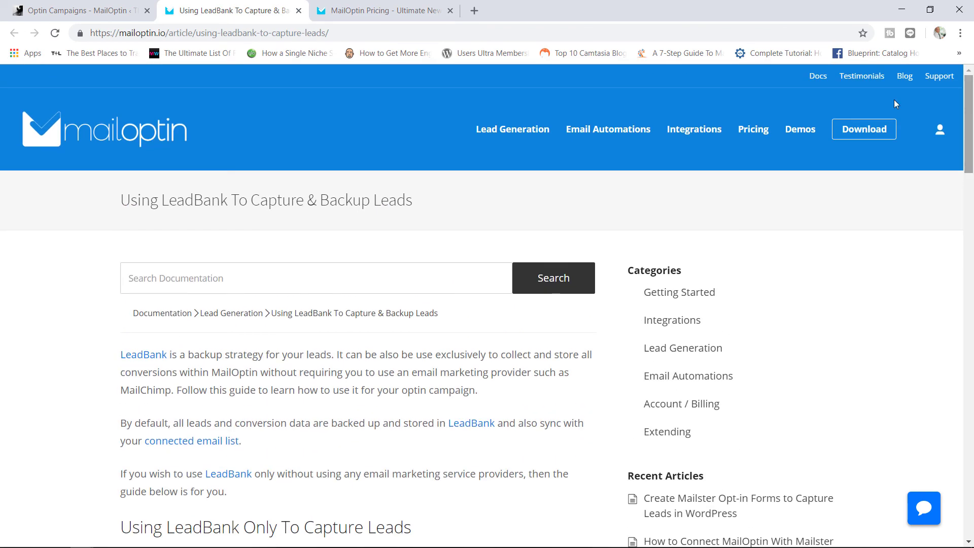
click(75, 4)
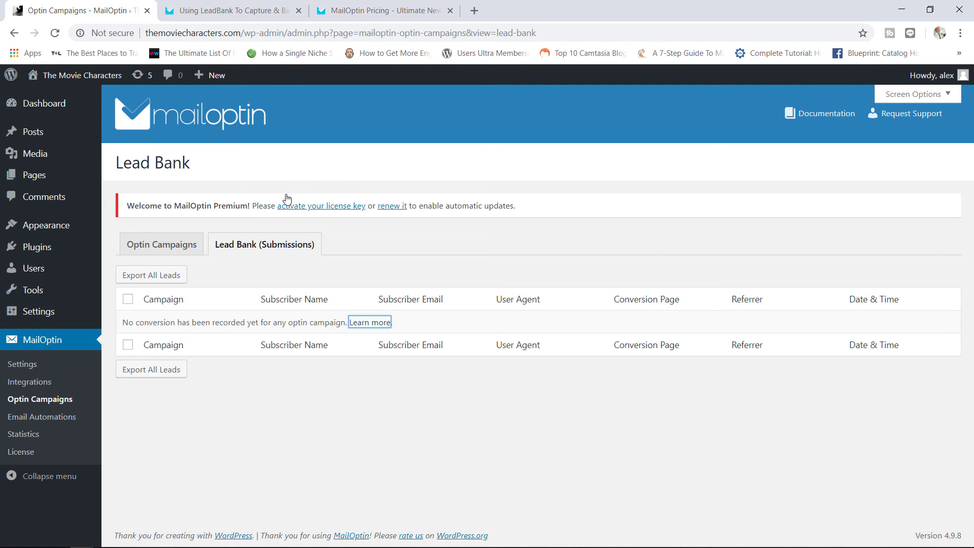
Step: Glance at the MailOptin pricing page, then bring the LeadBank article back
click(376, 15)
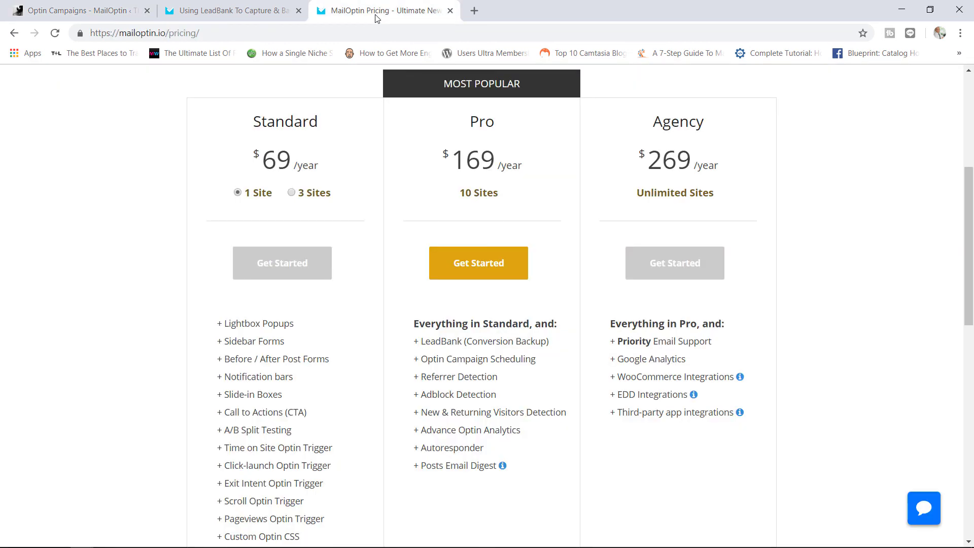
click(256, 8)
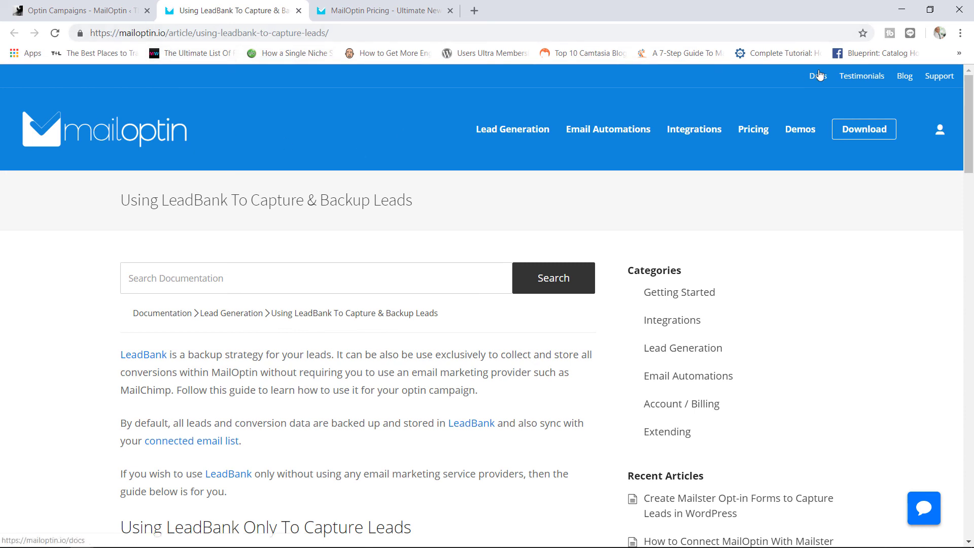
Step: Browse the MailOptin Documentation index sections, then switch back to the WordPress Lead Bank page
click(821, 79)
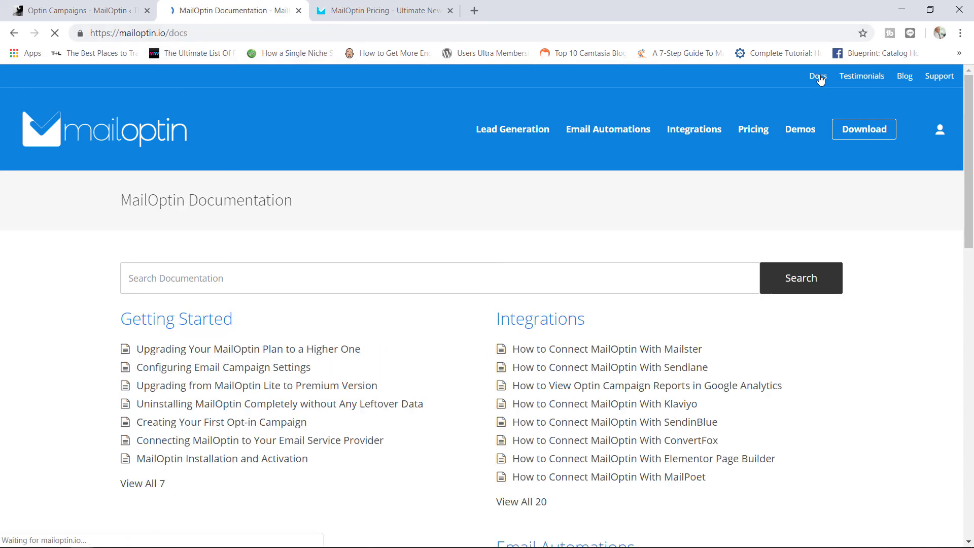
drag(972, 129, 962, 198)
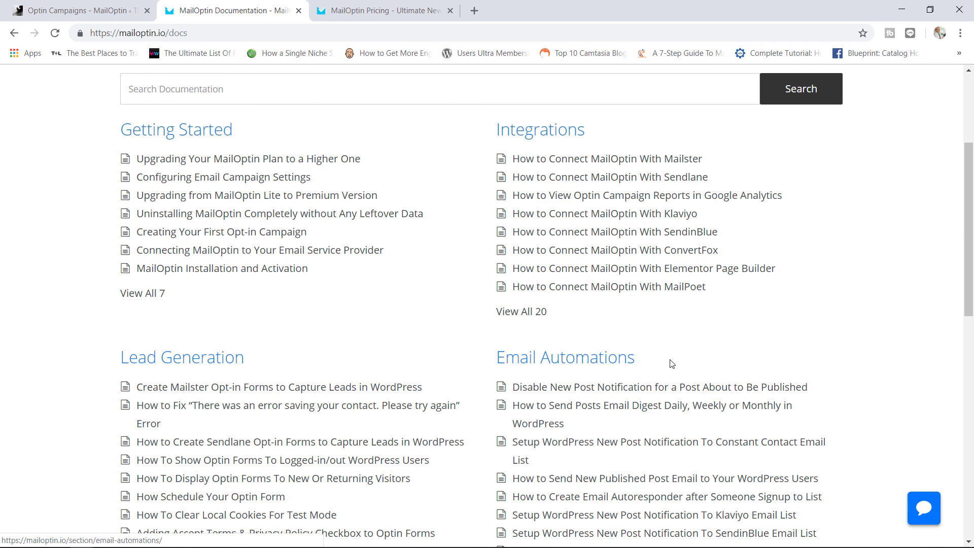
drag(971, 247, 965, 370)
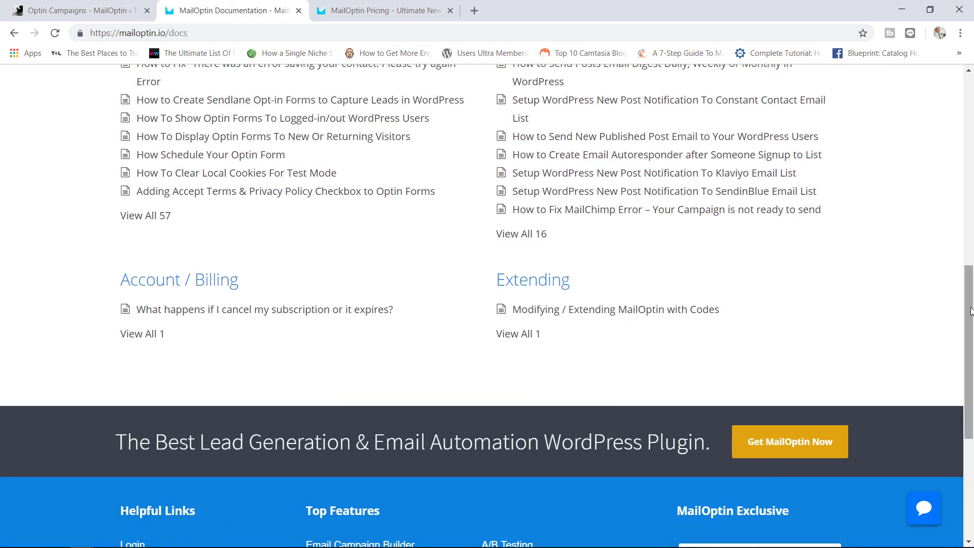
drag(966, 304, 973, 110)
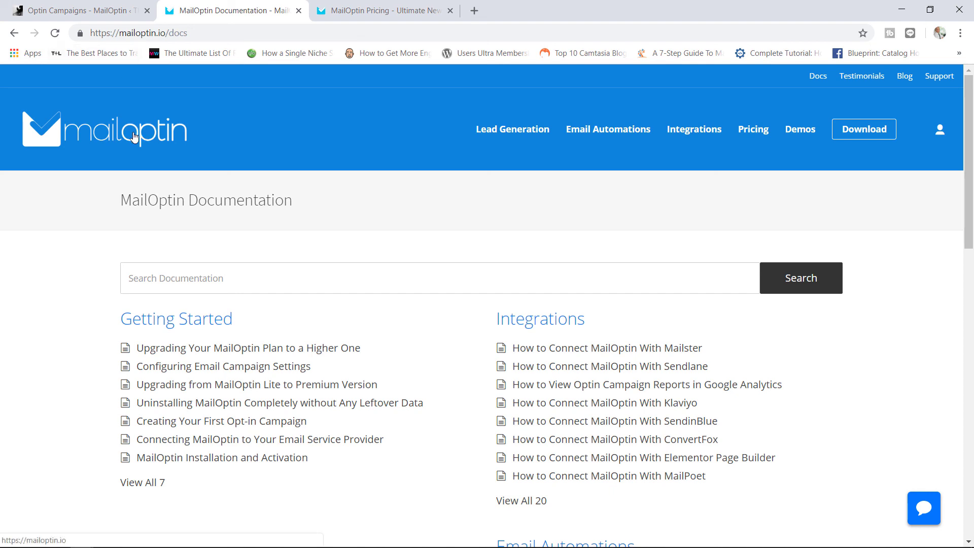
click(90, 7)
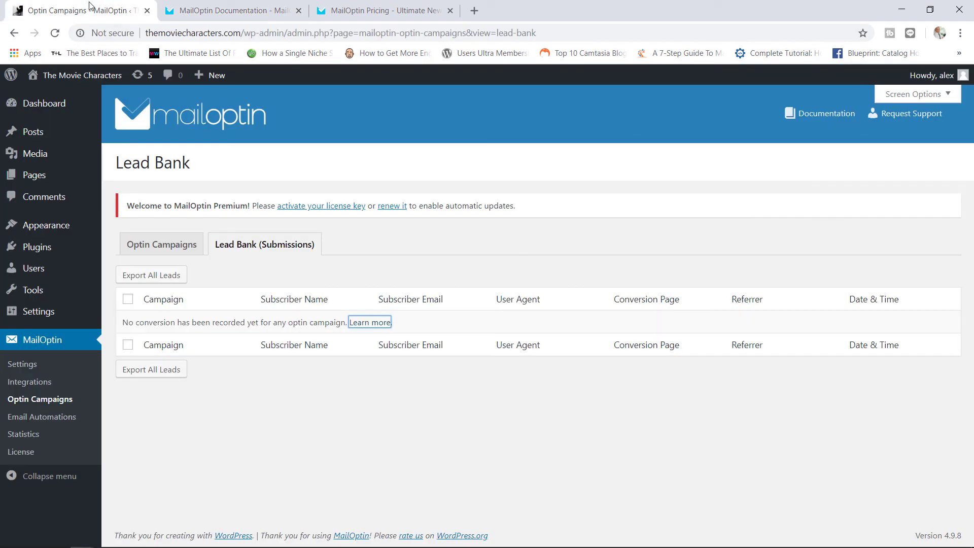
Step: Bring the mailoptin.io pricing page forward, scrolled up to the Standard $69, Pro $169 and Agency $269 plans
click(190, 10)
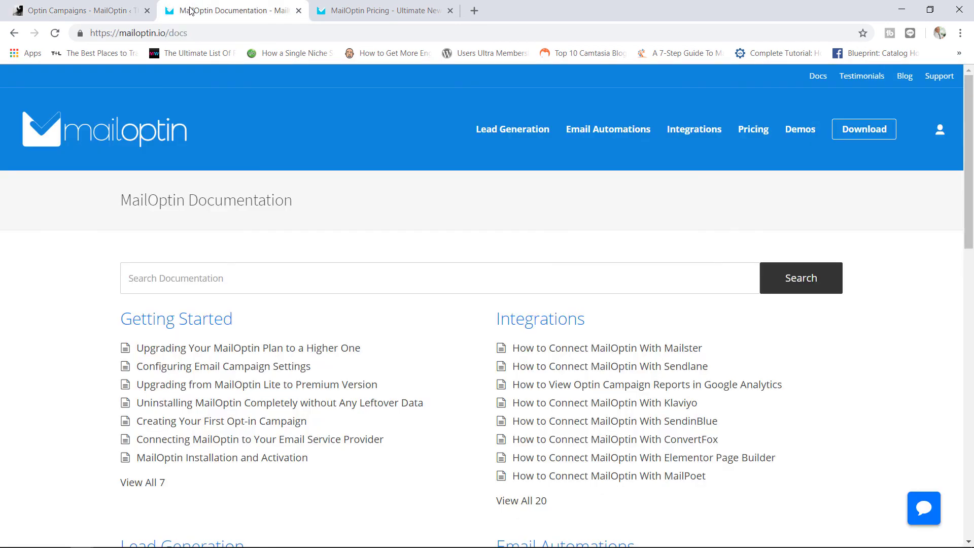
click(349, 10)
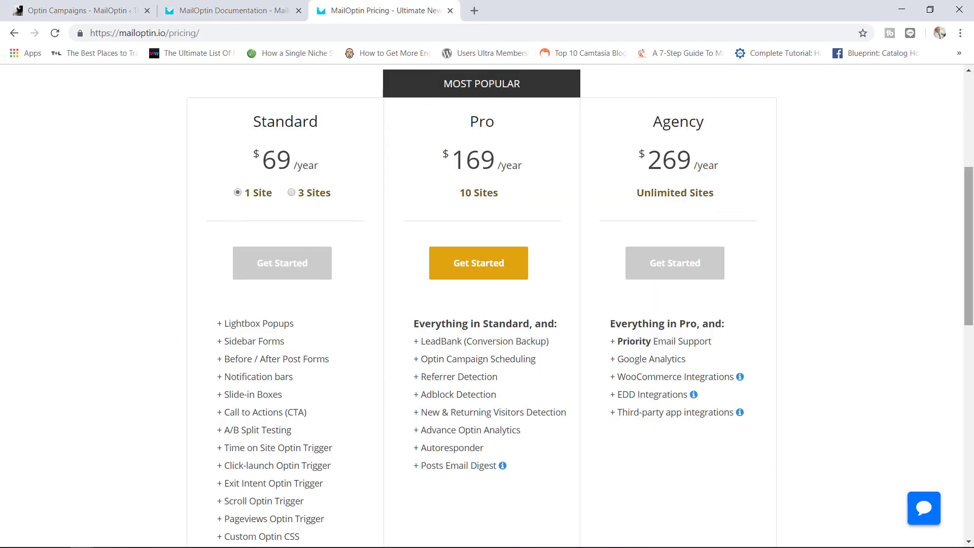
drag(970, 234, 970, 164)
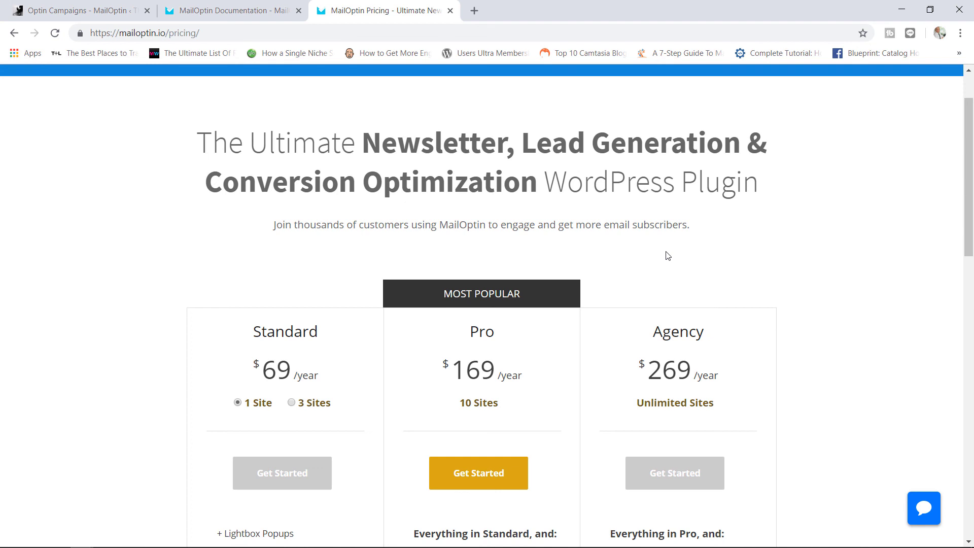
drag(970, 160, 972, 137)
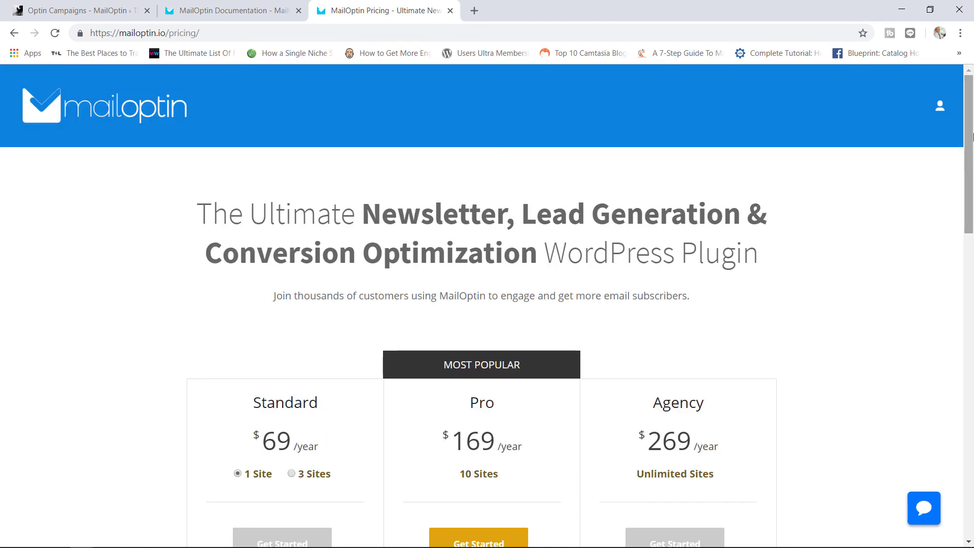